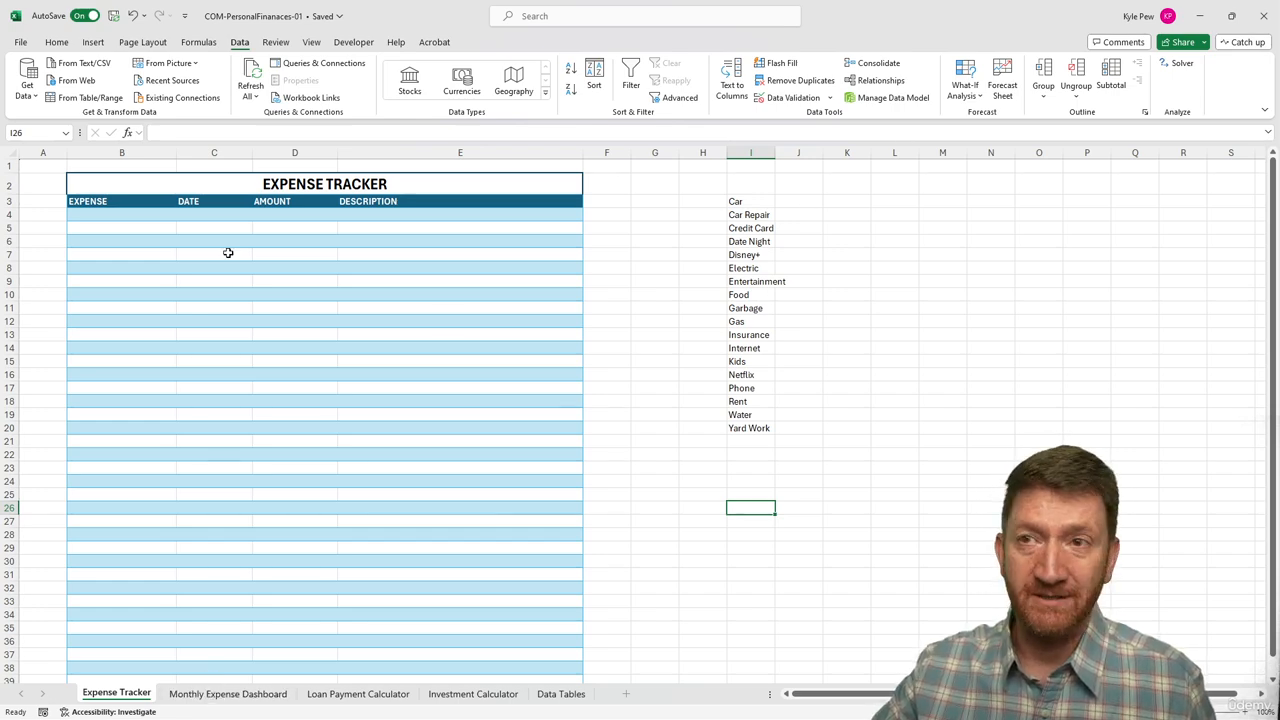
Step: Review the options in the expense dropdown of cell B4 on the Expense Tracker sheet
left_click(154, 214)
left_click(181, 215)
scroll(148, 268, "down", 3)
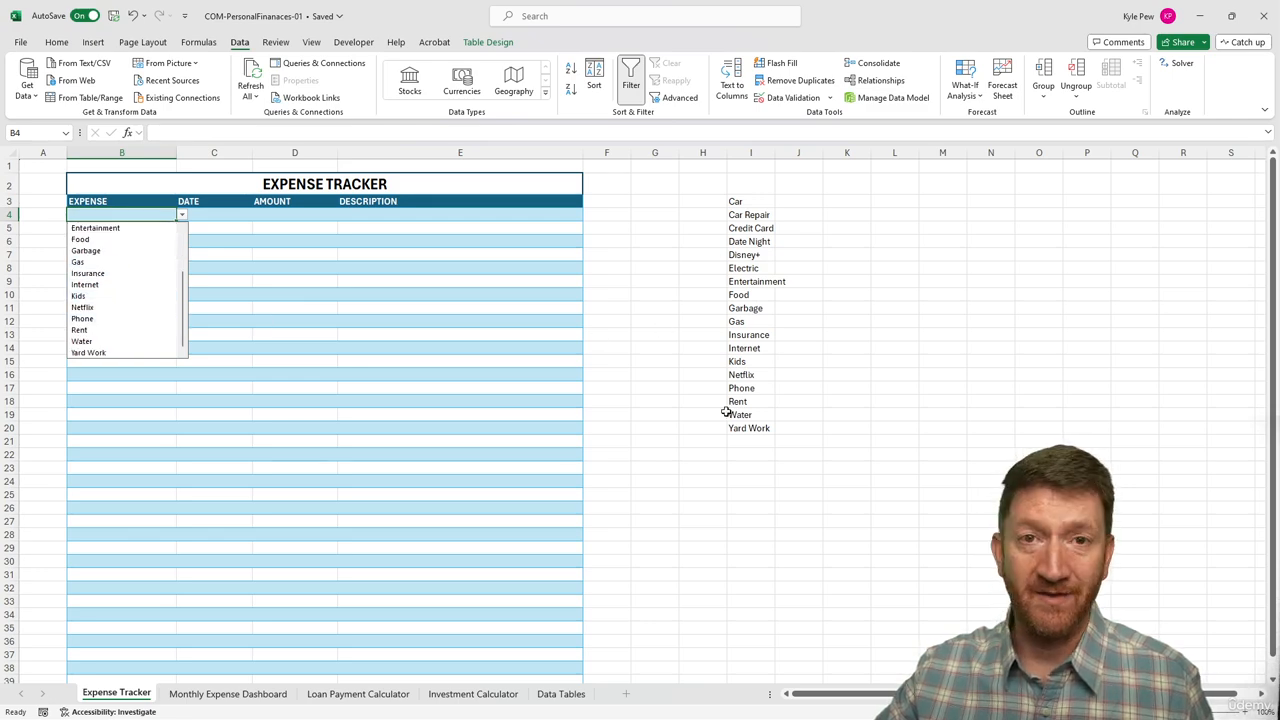
Step: Add HBO as a new subscription in cell M16 of the Monthly Expense Dashboard sheet
left_click(227, 694)
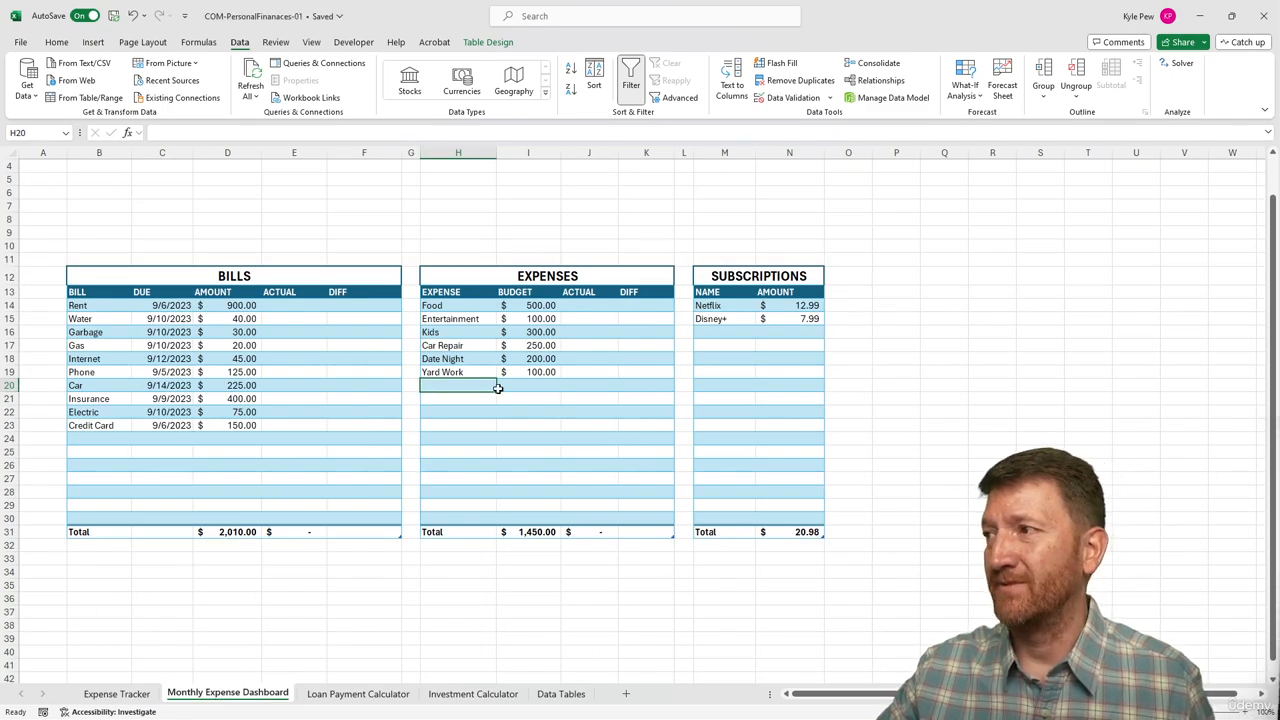
left_click(708, 337)
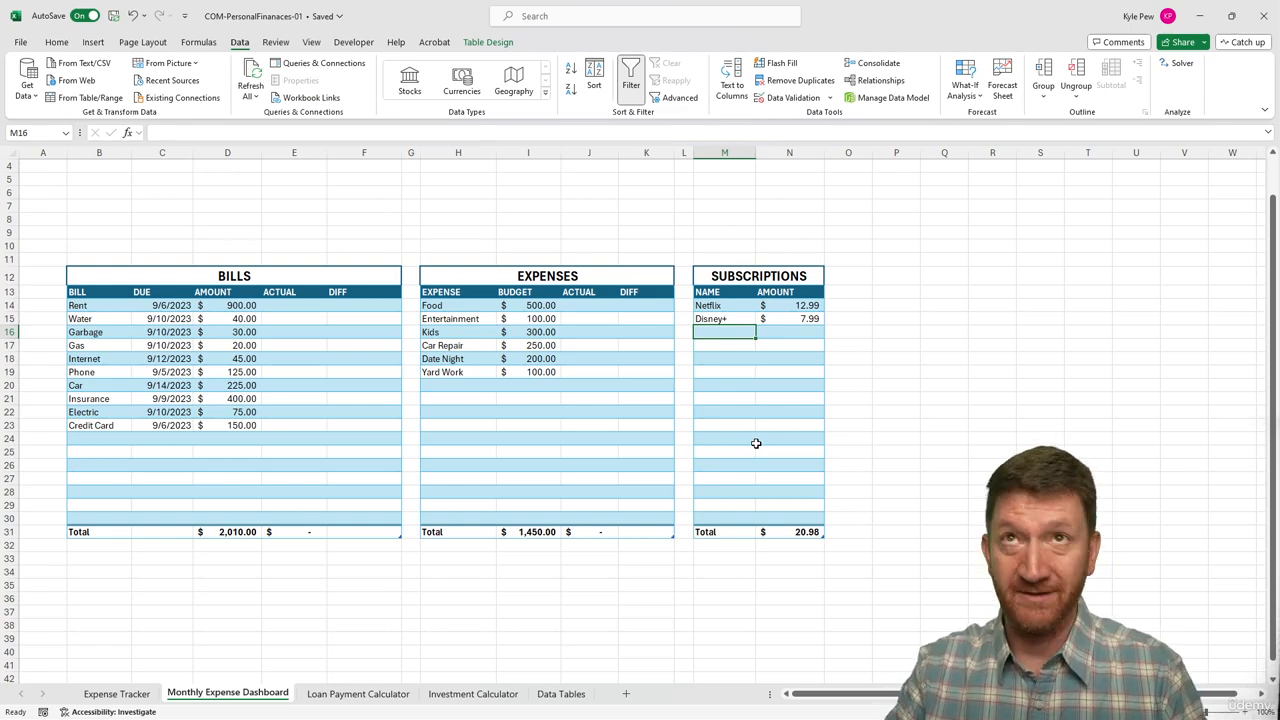
type("HBO")
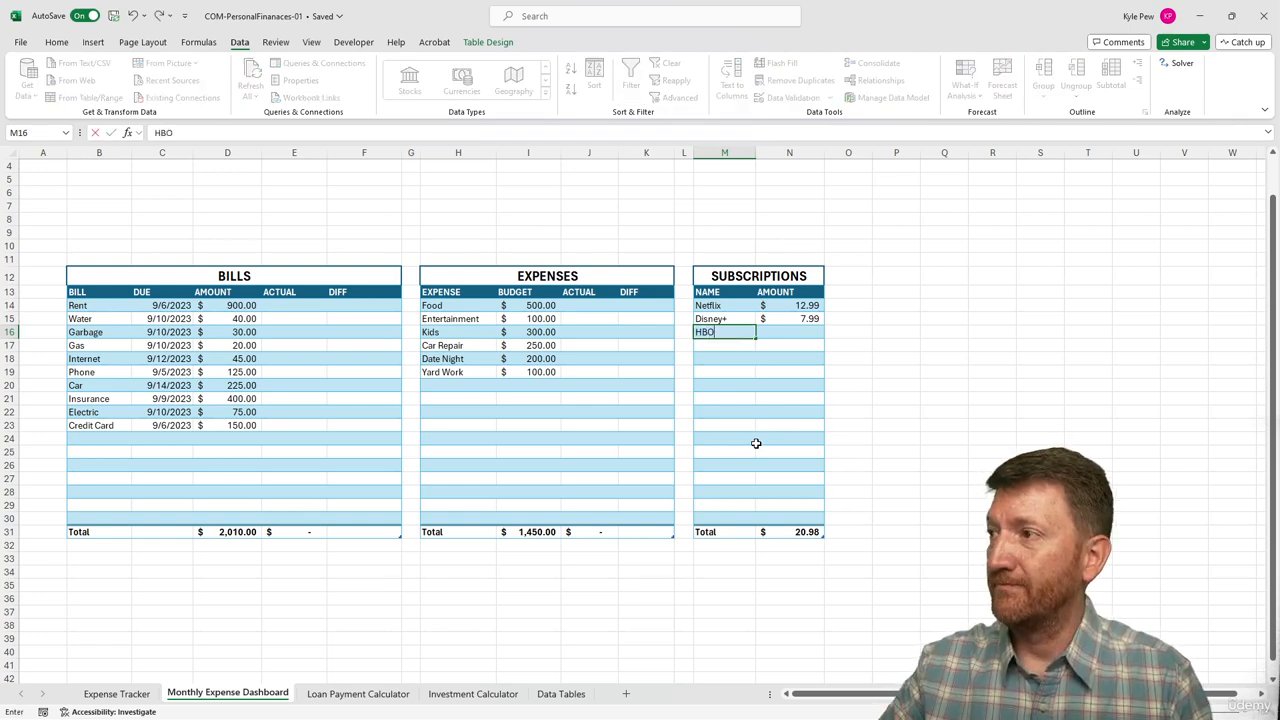
key("Return")
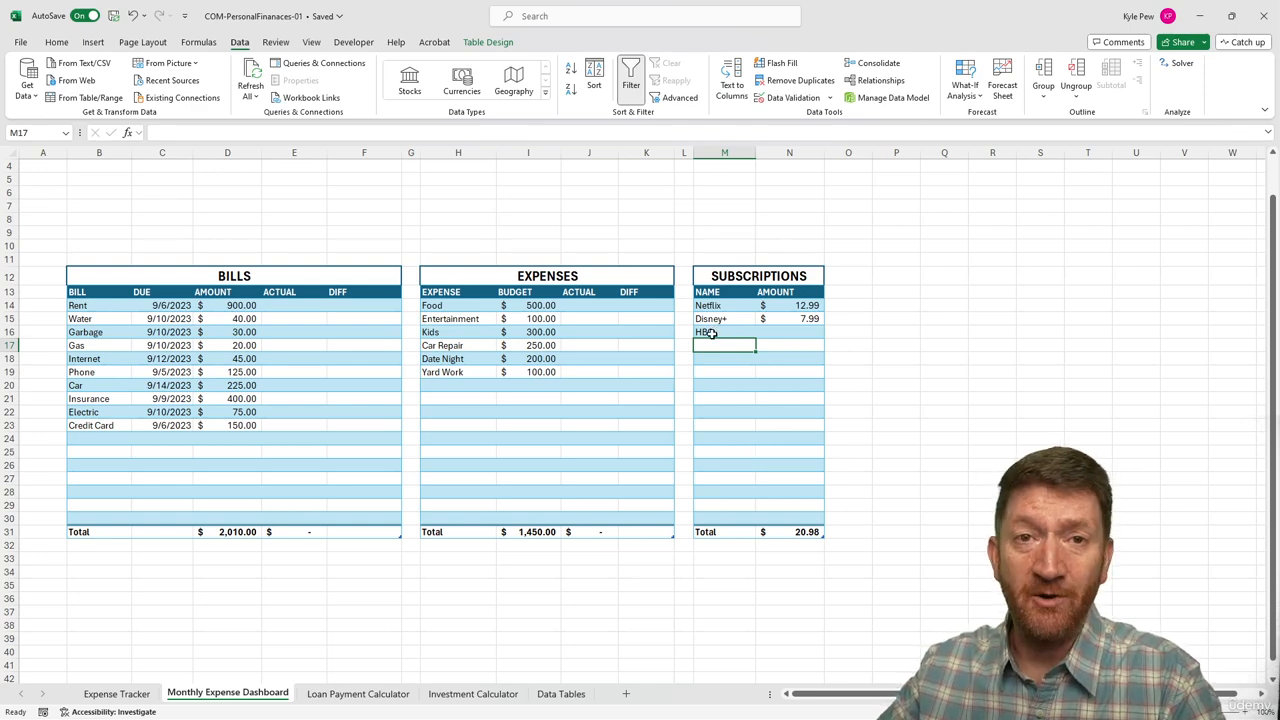
Step: Return to the Expense Tracker sheet and check the dropdown in B4 down to its last entries
left_click(112, 698)
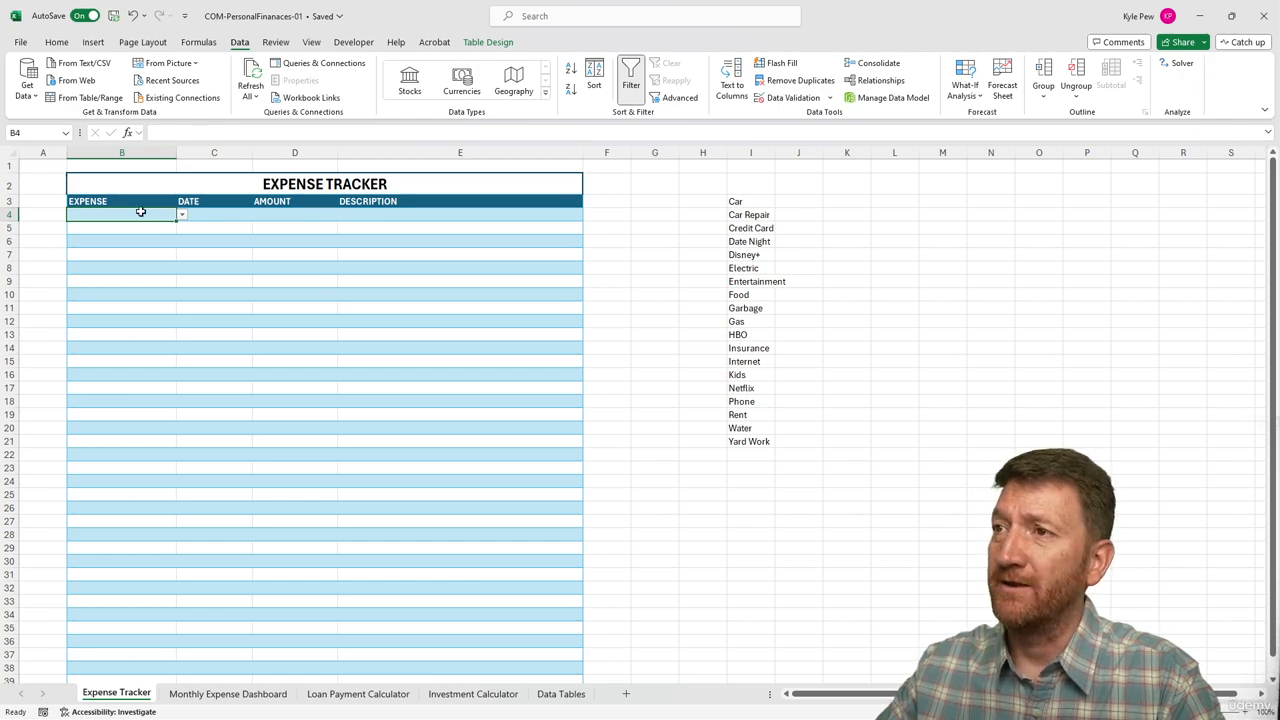
left_click(182, 216)
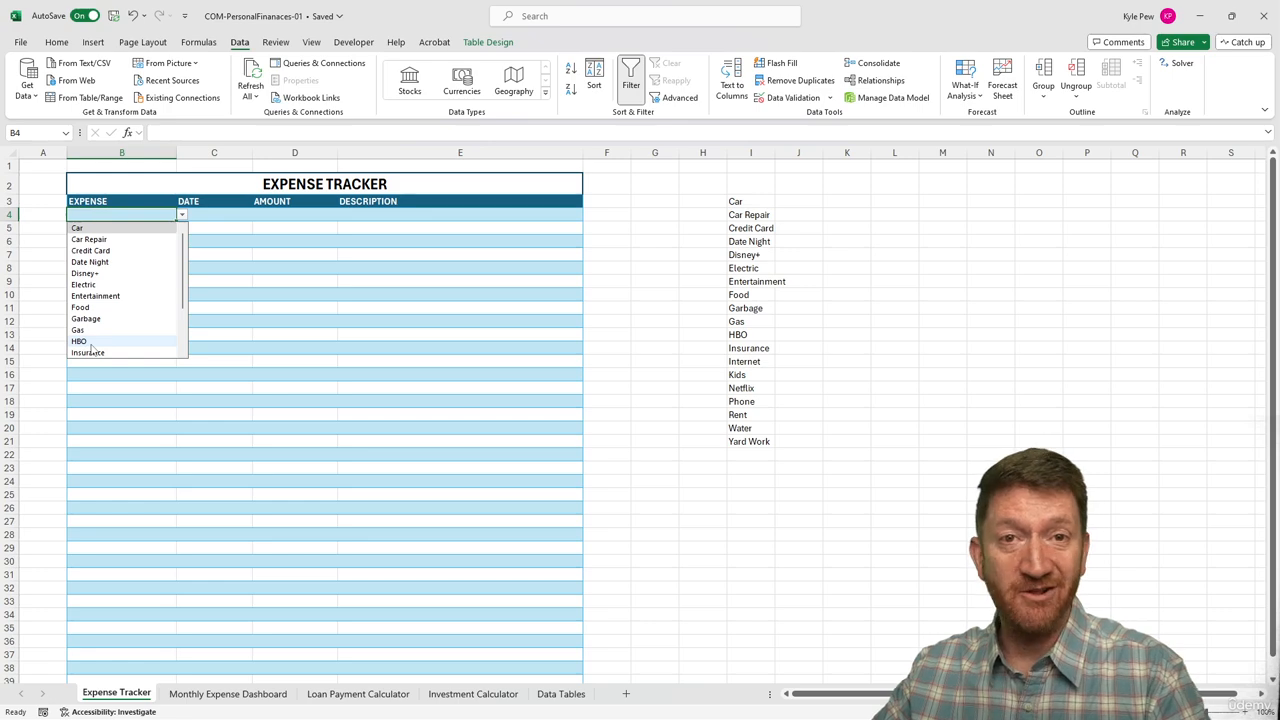
scroll(125, 320, "down", 2)
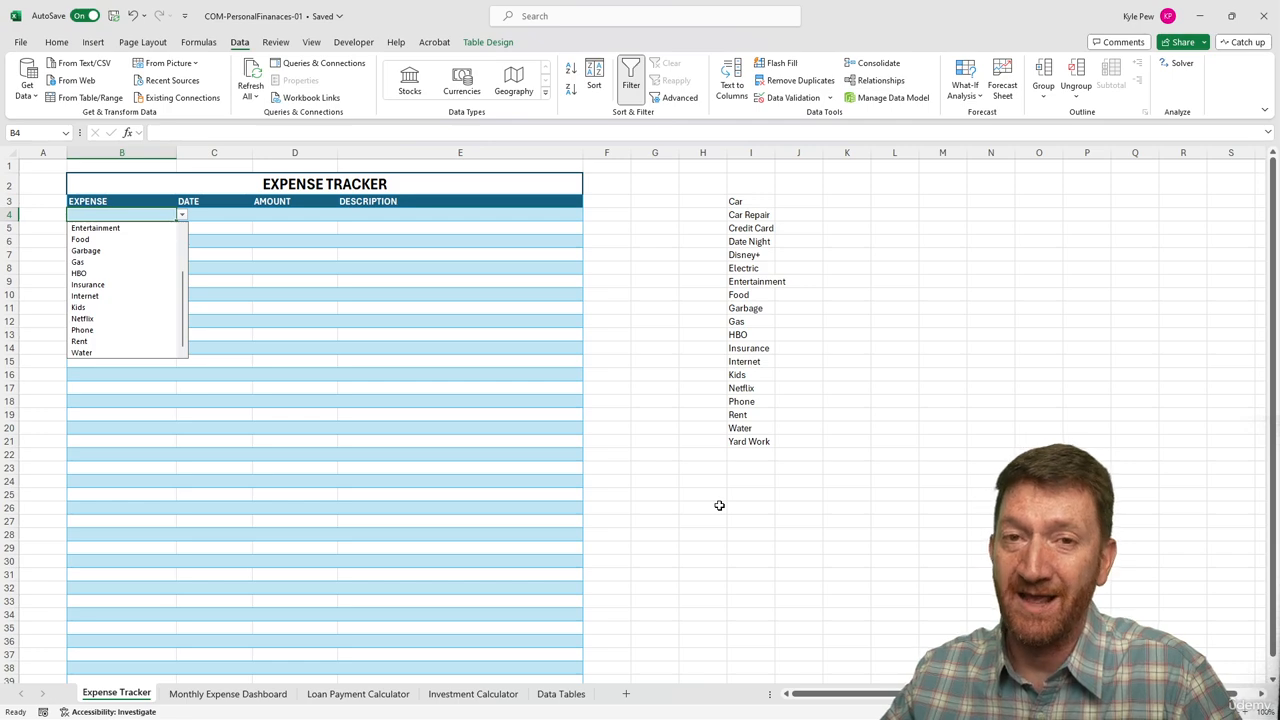
left_click(128, 215)
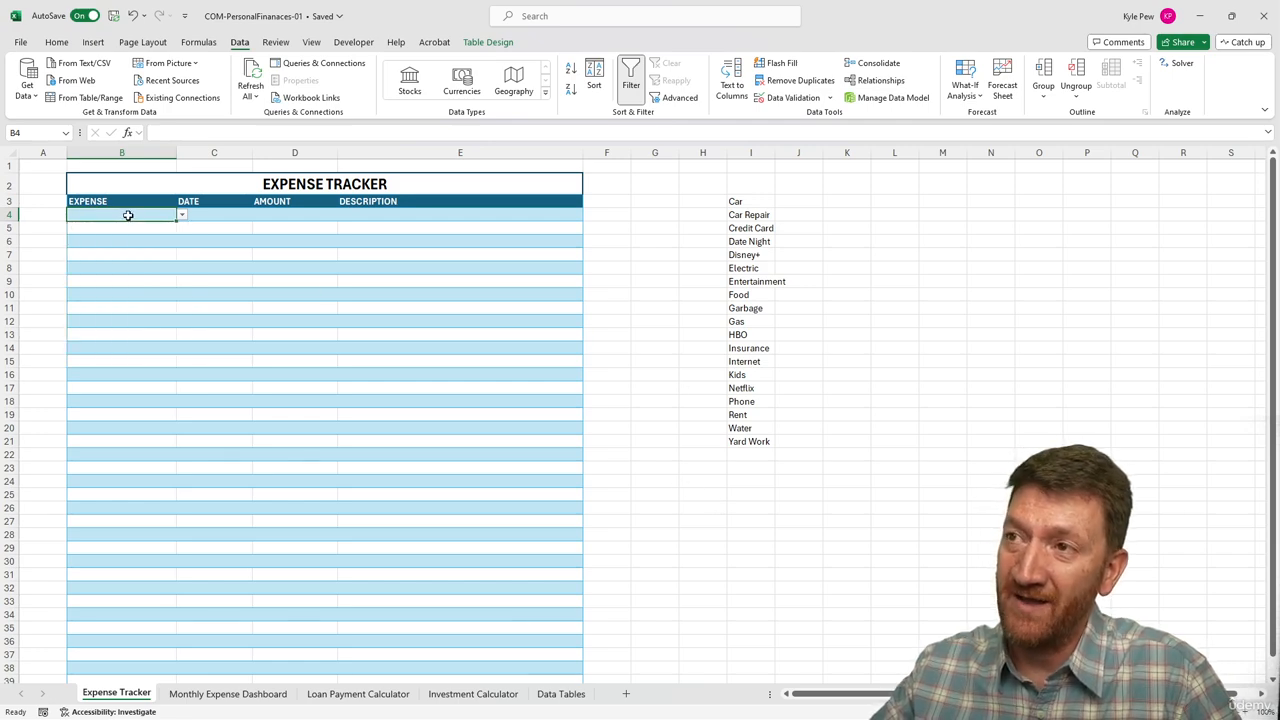
Step: Inspect the source of the list validation applied to the Expense cells B4:B39, leaving the settings as they are
left_click_drag(131, 214, 147, 647)
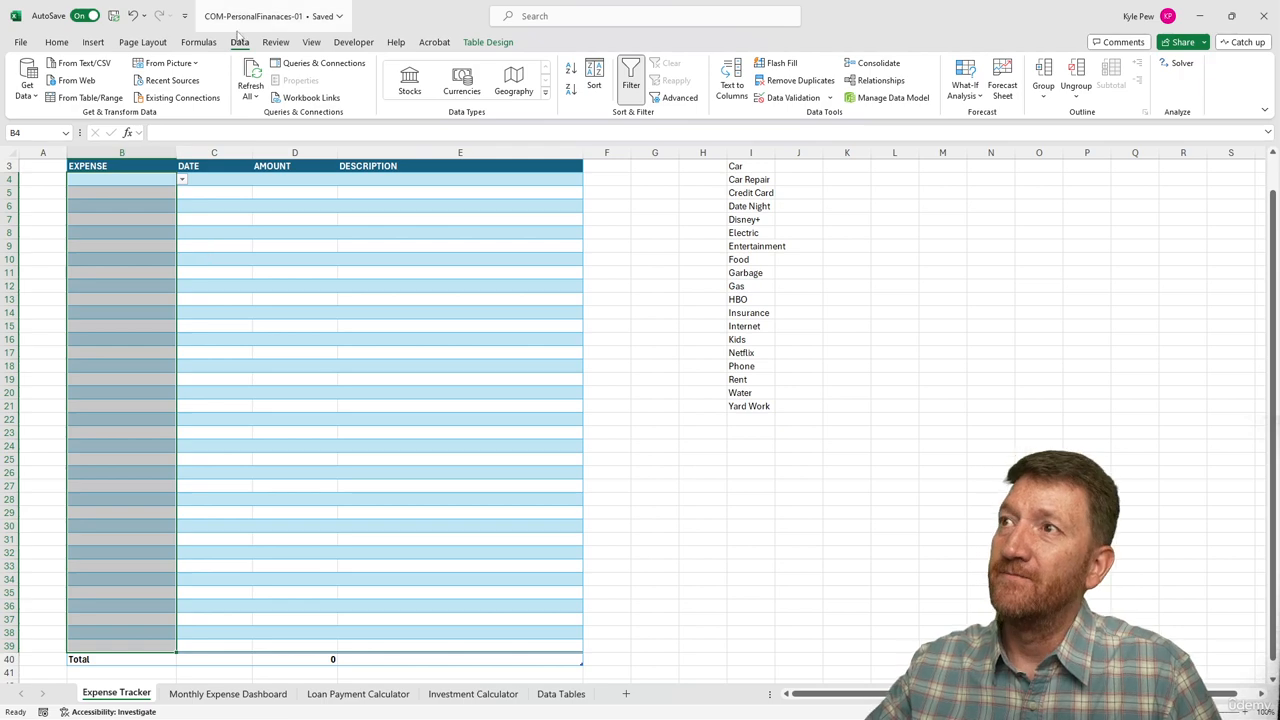
left_click(795, 97)
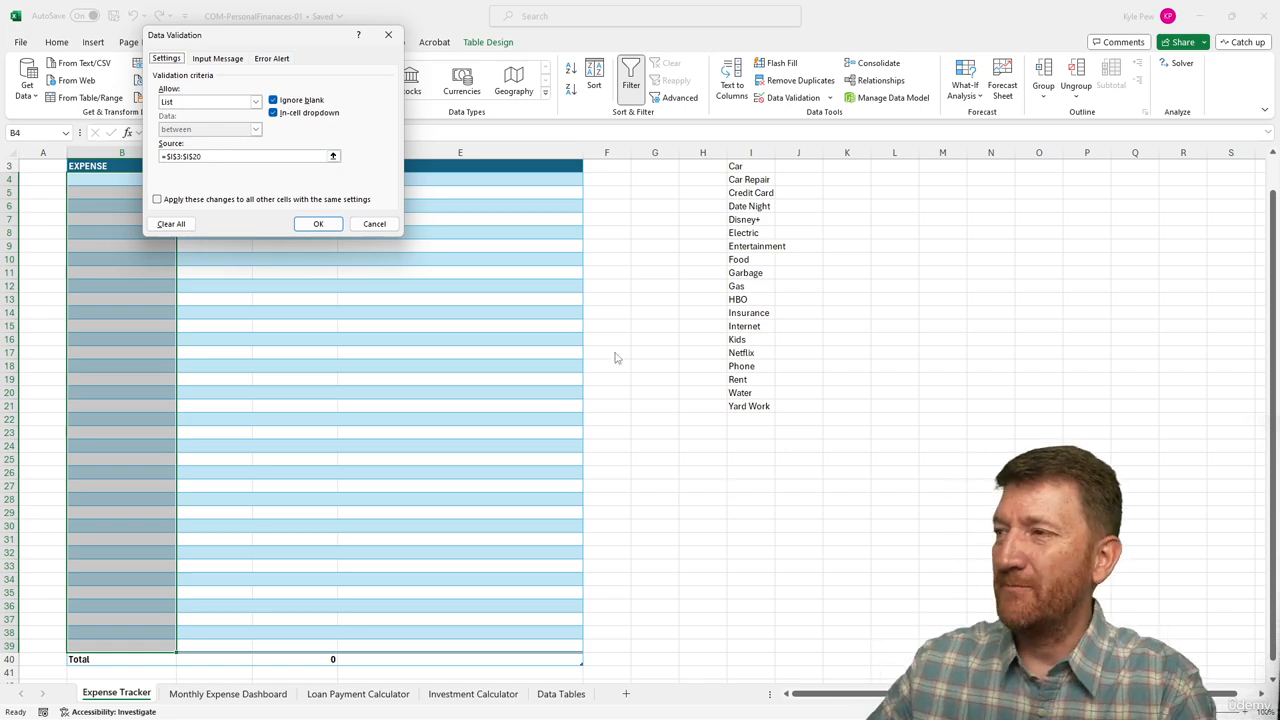
left_click(375, 224)
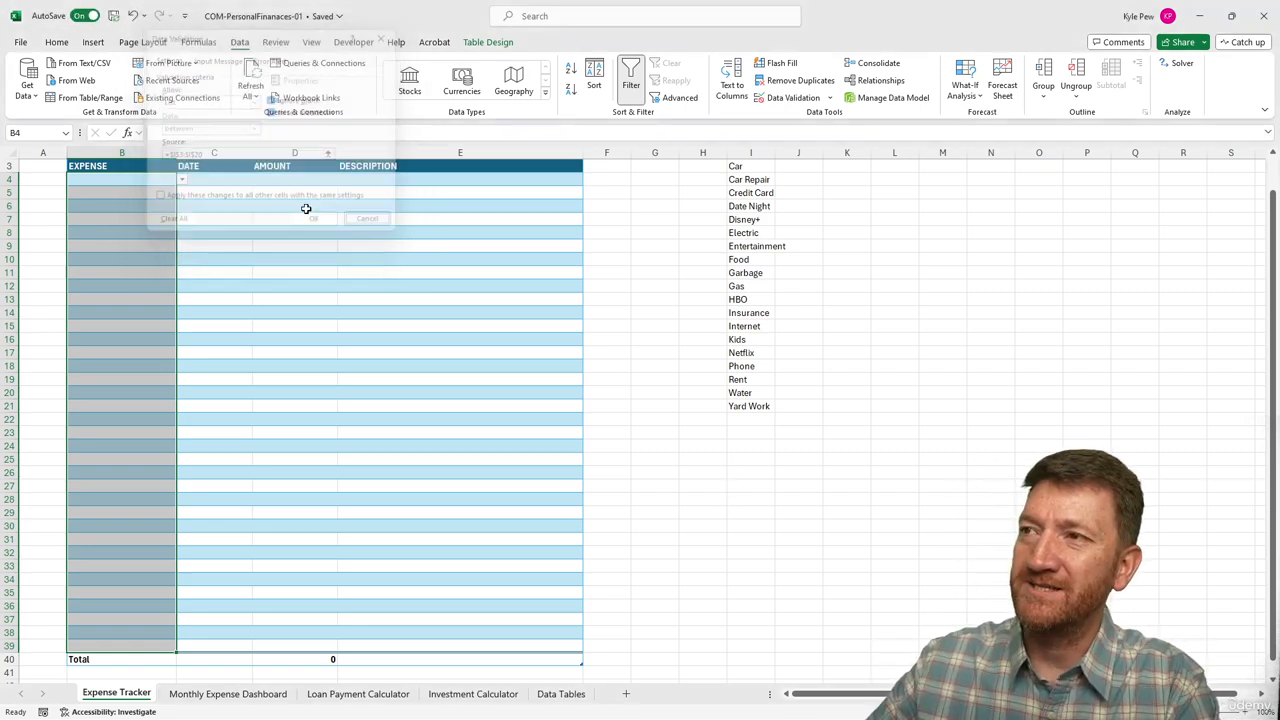
left_click(740, 476)
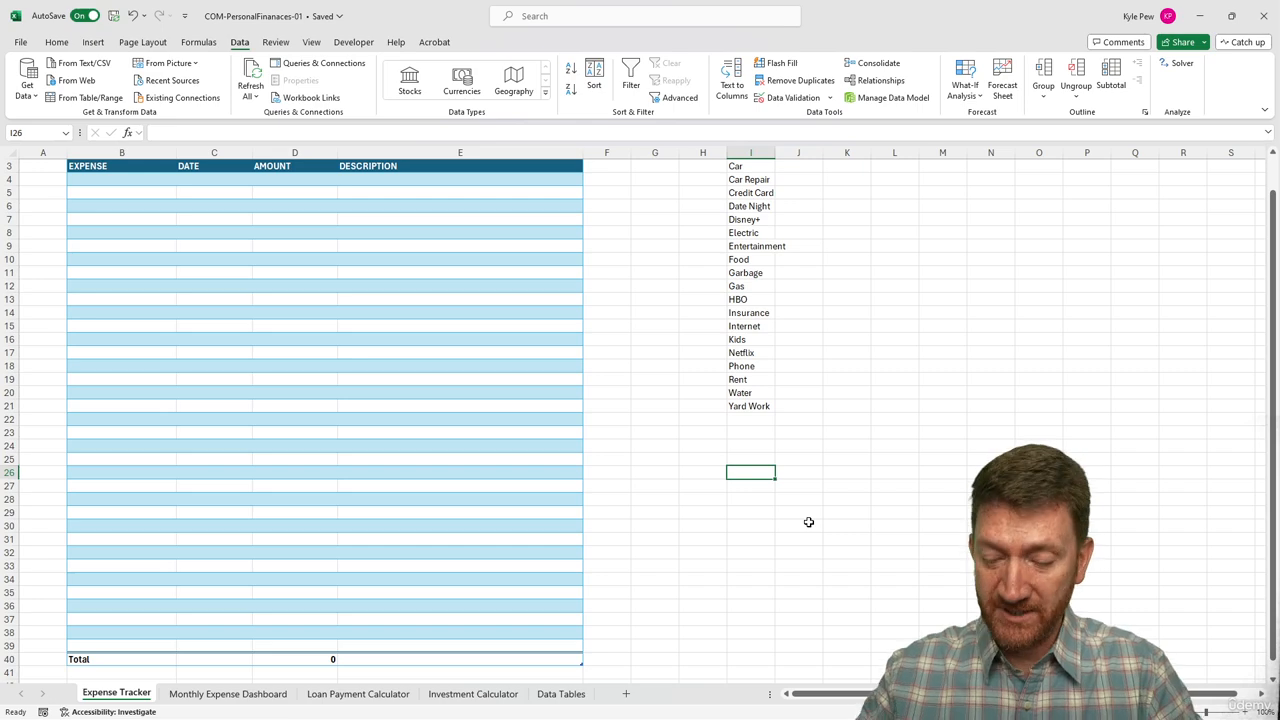
type("=offset")
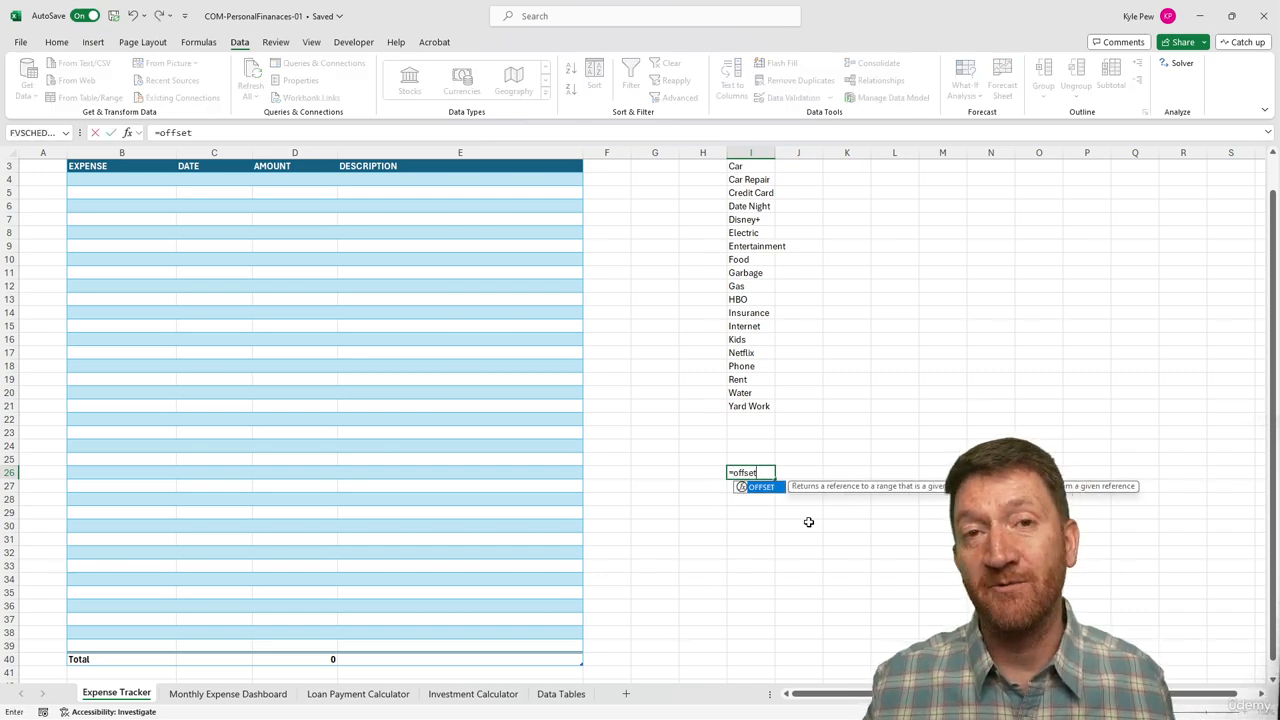
type("(")
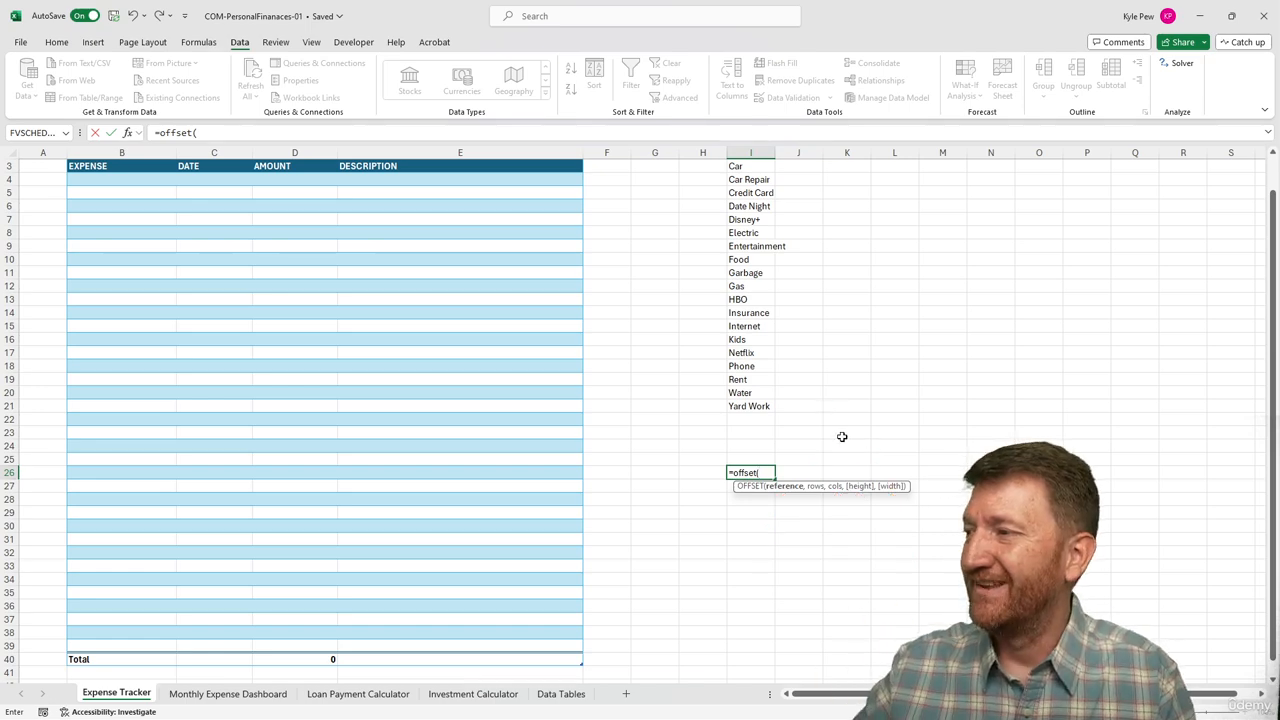
key("Escape")
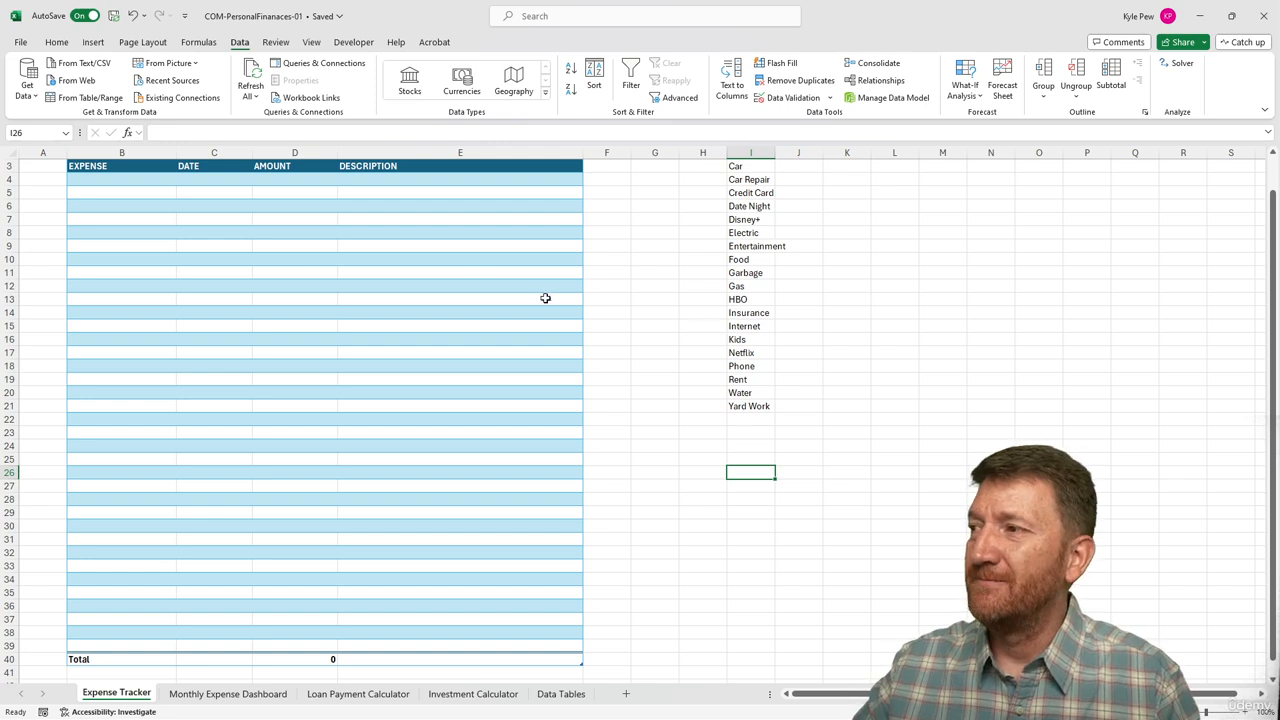
Step: Replace the list validation source for B4:B39 with the start of an OFFSET formula that uses $I$3 as its reference
left_click(122, 181)
left_click_drag(122, 181, 131, 646)
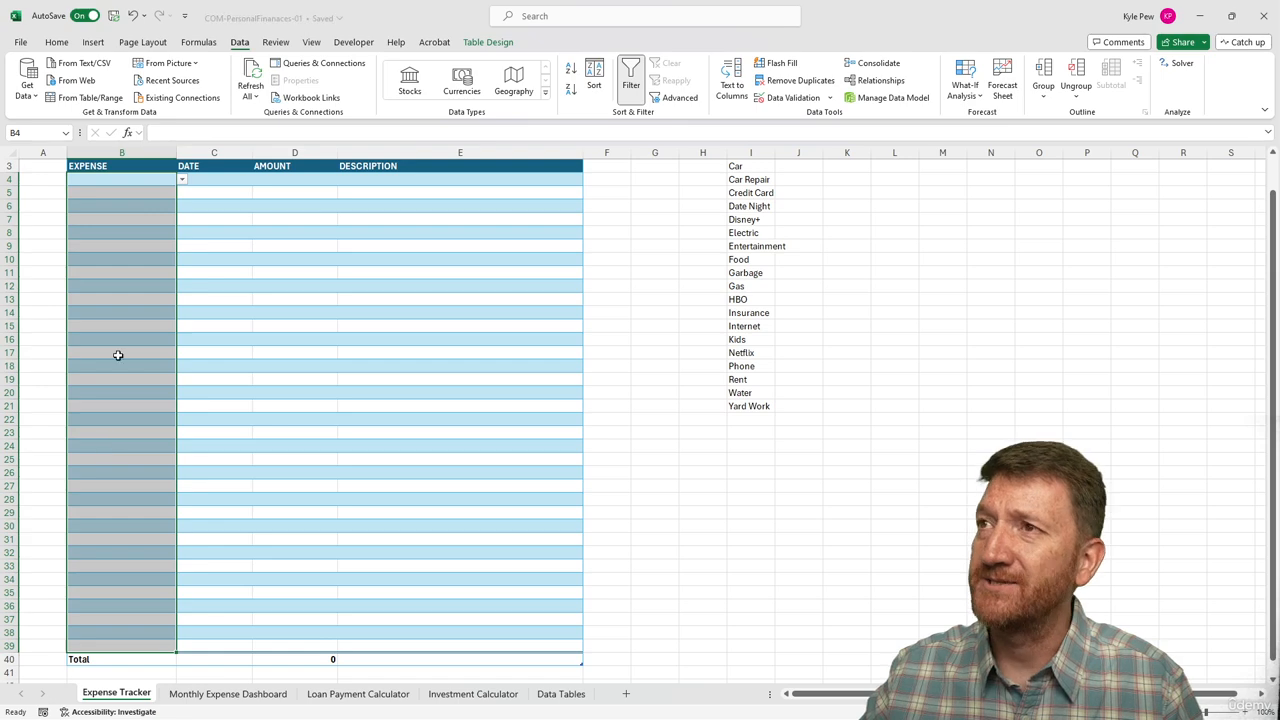
left_click(790, 97)
left_click_drag(285, 39, 322, 174)
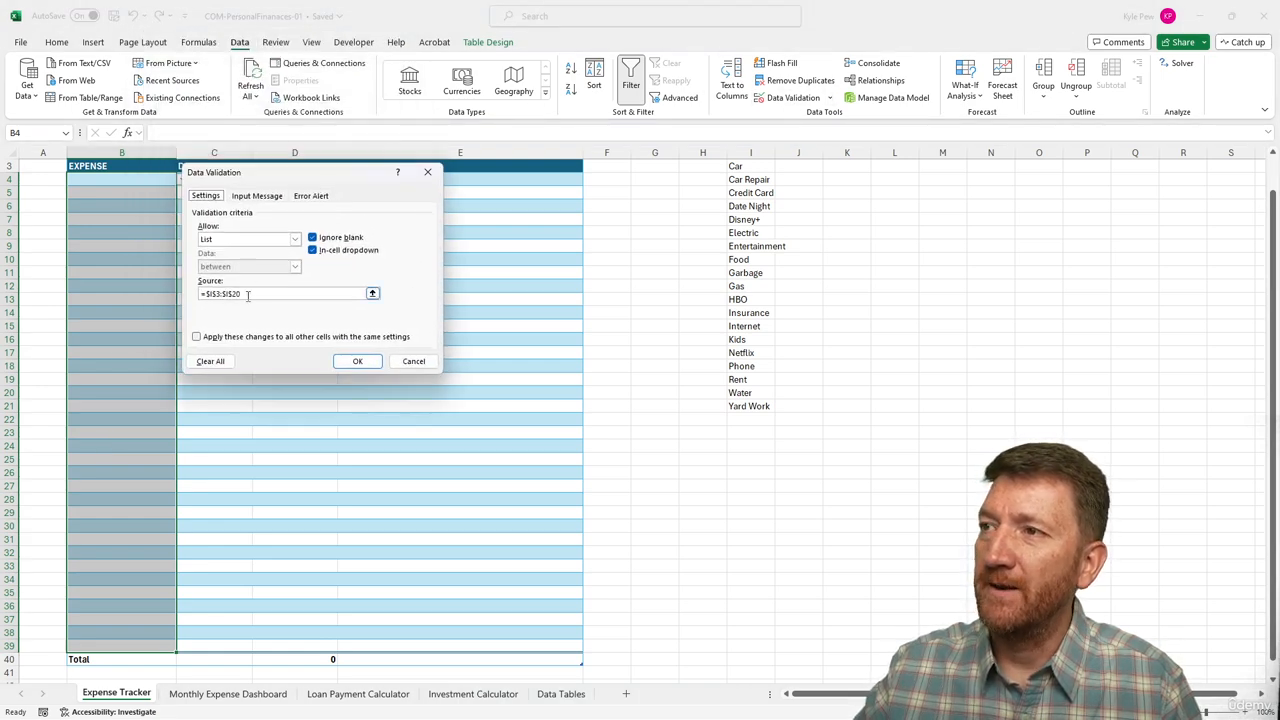
left_click(212, 293)
key("BackSpace")
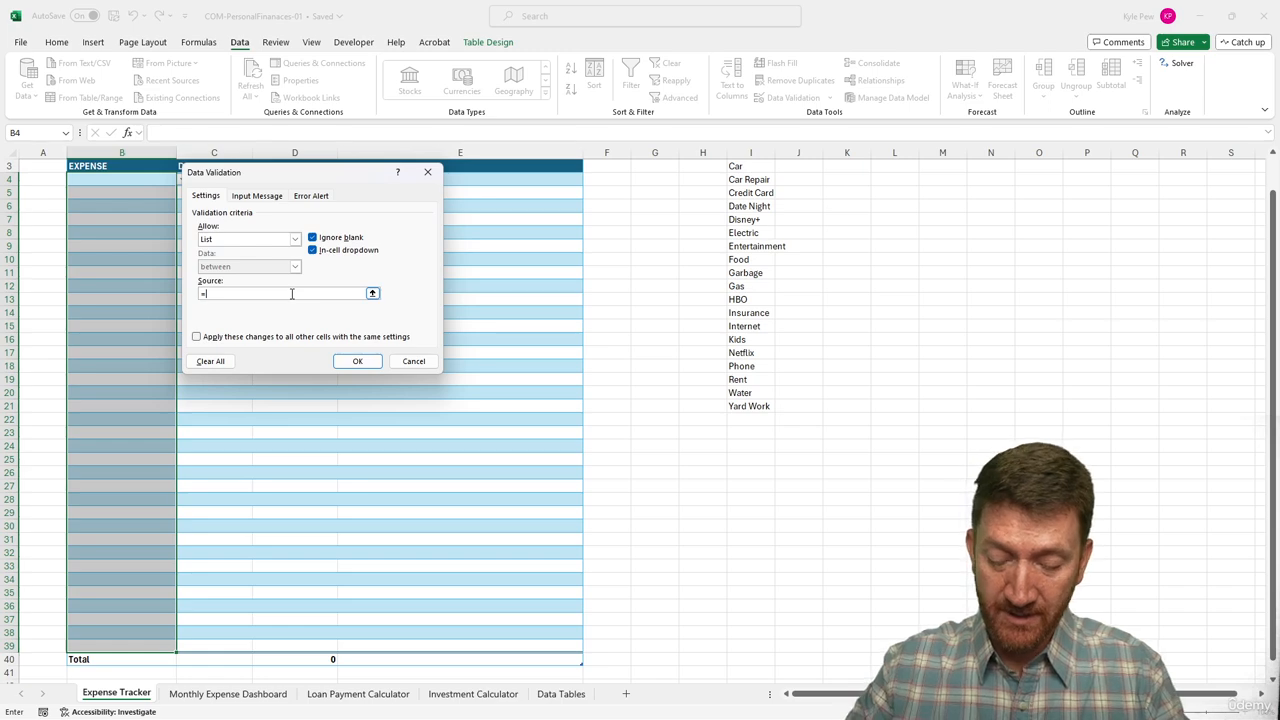
type("off")
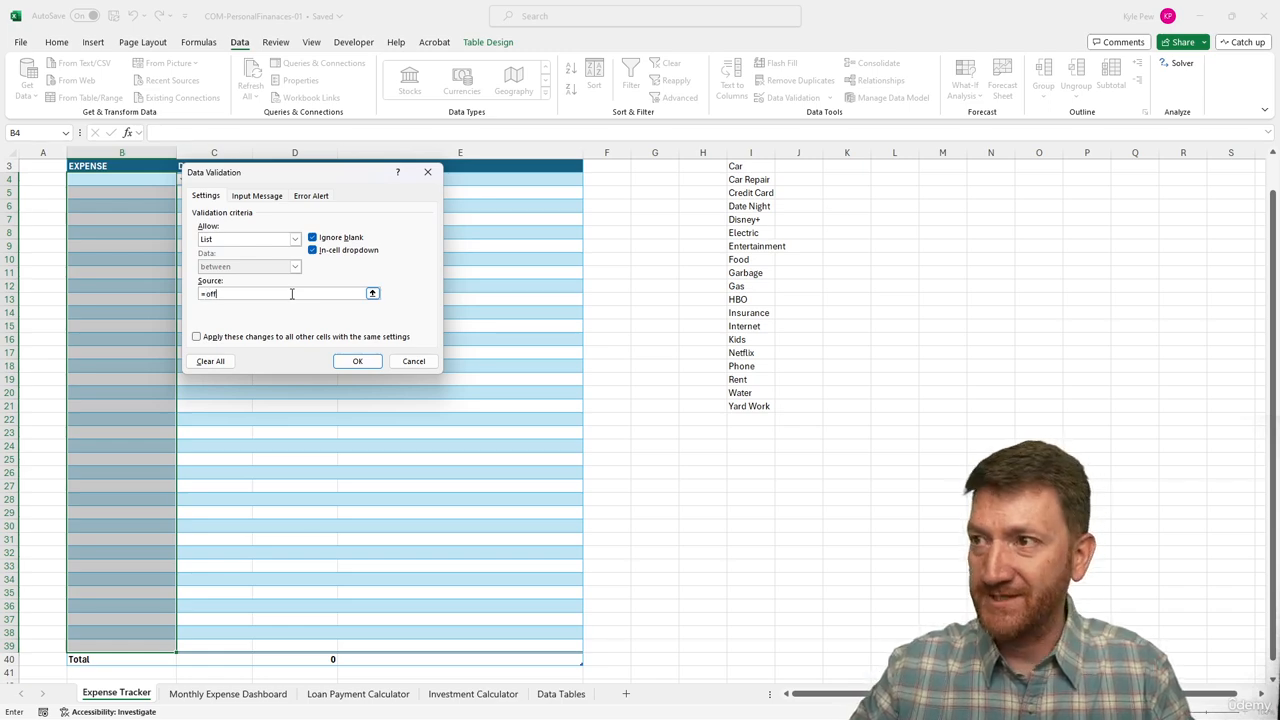
type("set(")
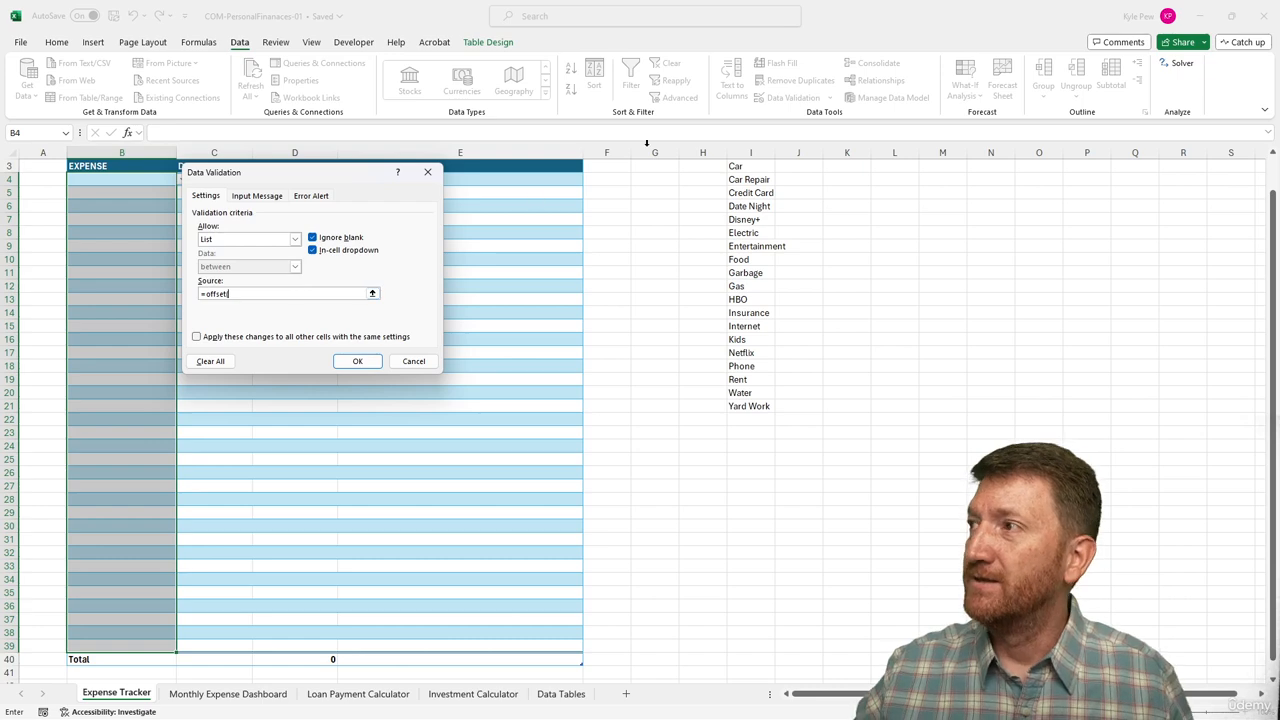
scroll(740, 172, "up", 1)
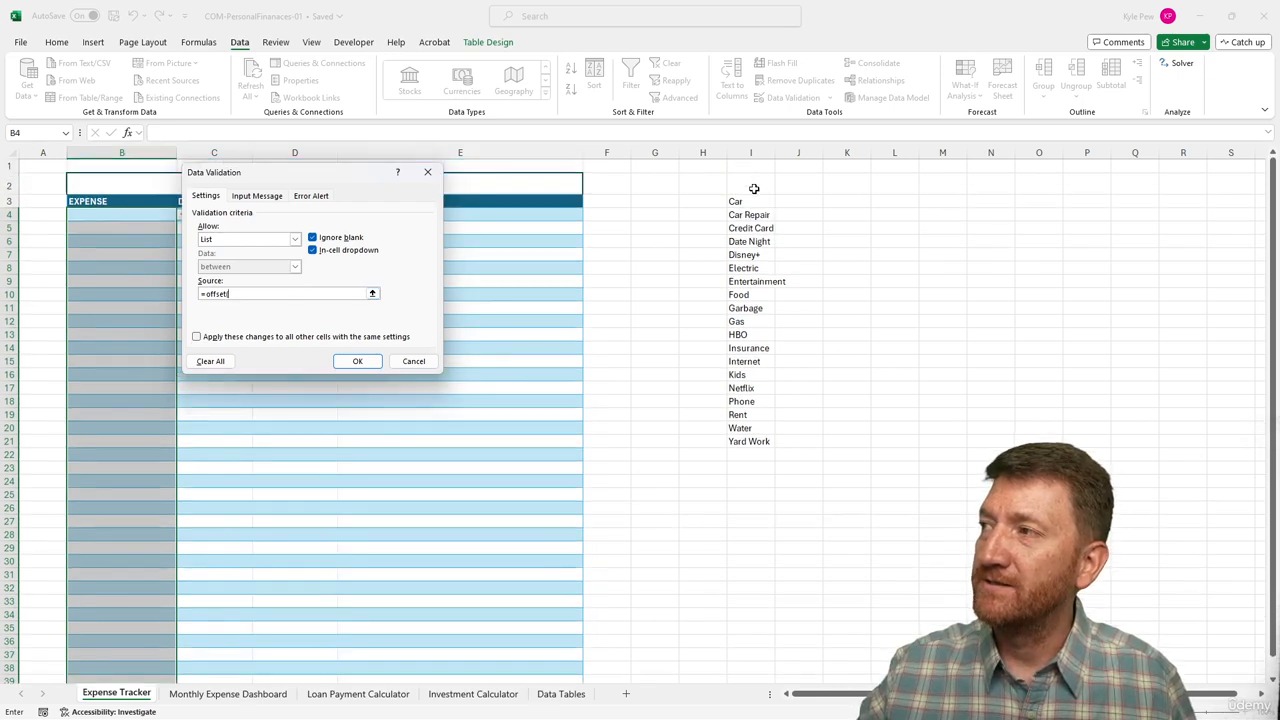
left_click(742, 201)
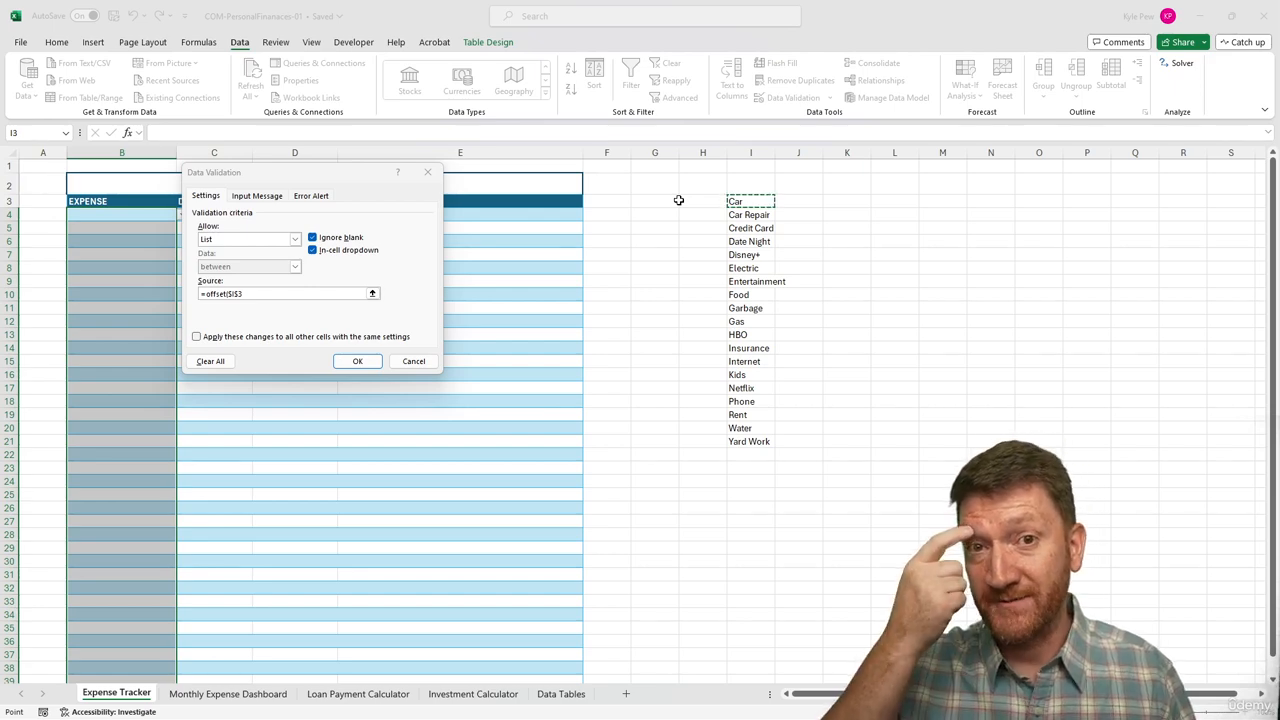
Step: Complete the validation source as =OFFSET($I$3,,,COUNTA($I:$I)), apply it, and check the dropdown in B4 through its last entry
type(",,C")
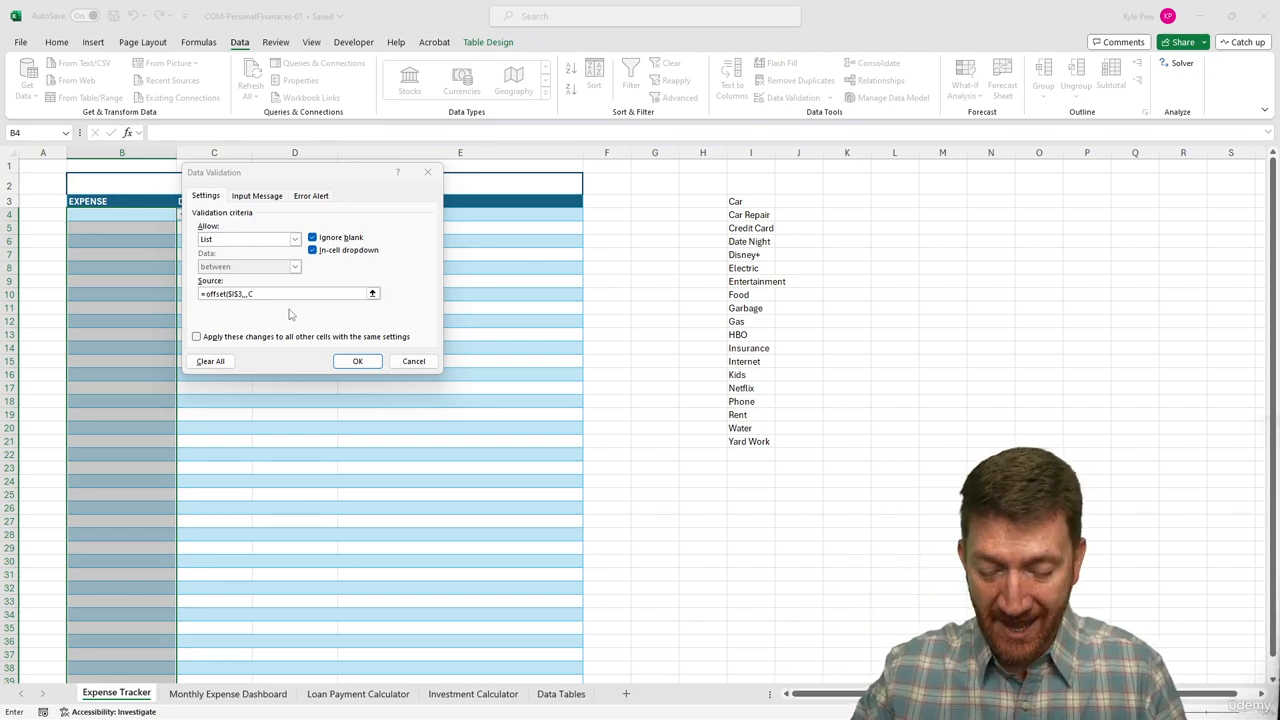
type("OUNTA")
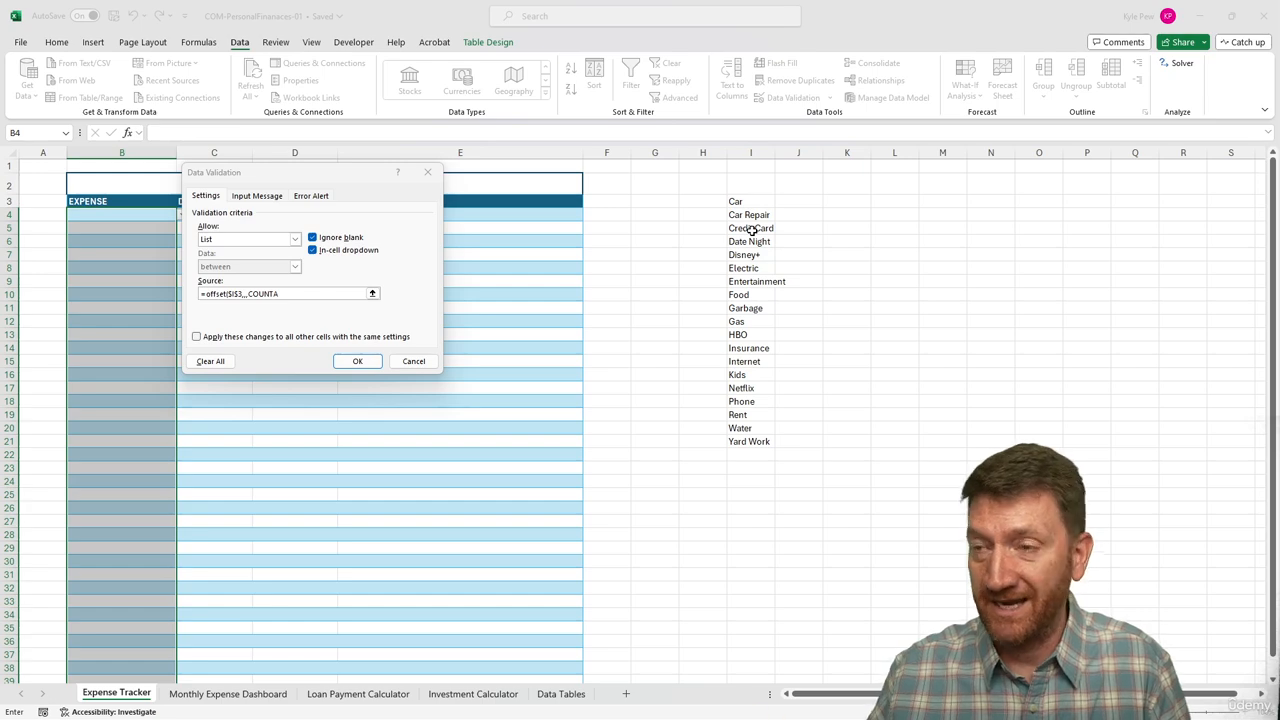
left_click(297, 292)
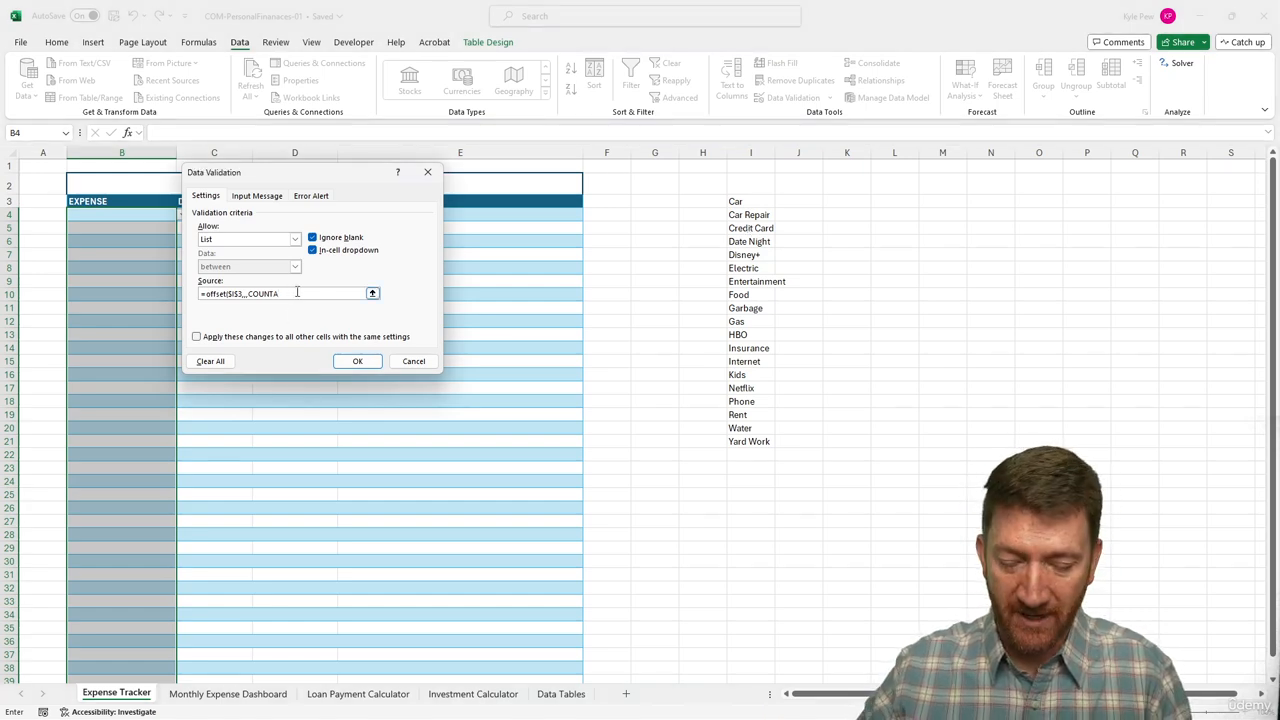
type("(")
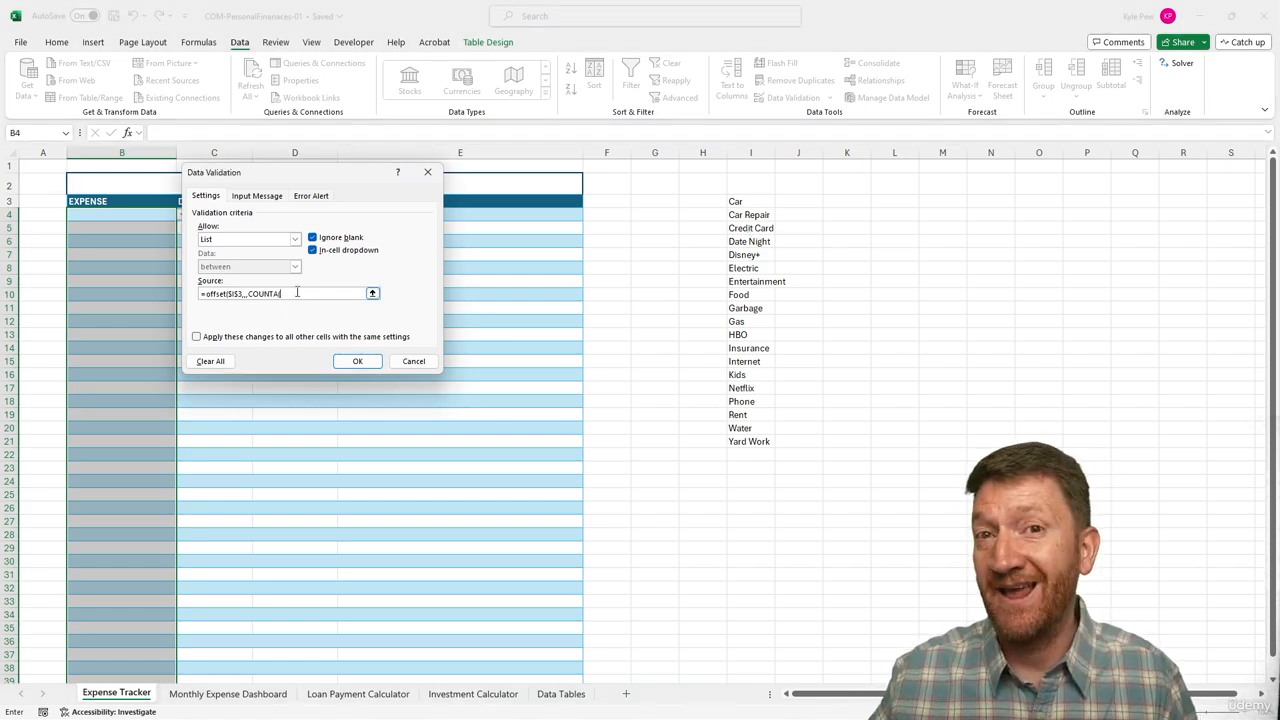
left_click(745, 153)
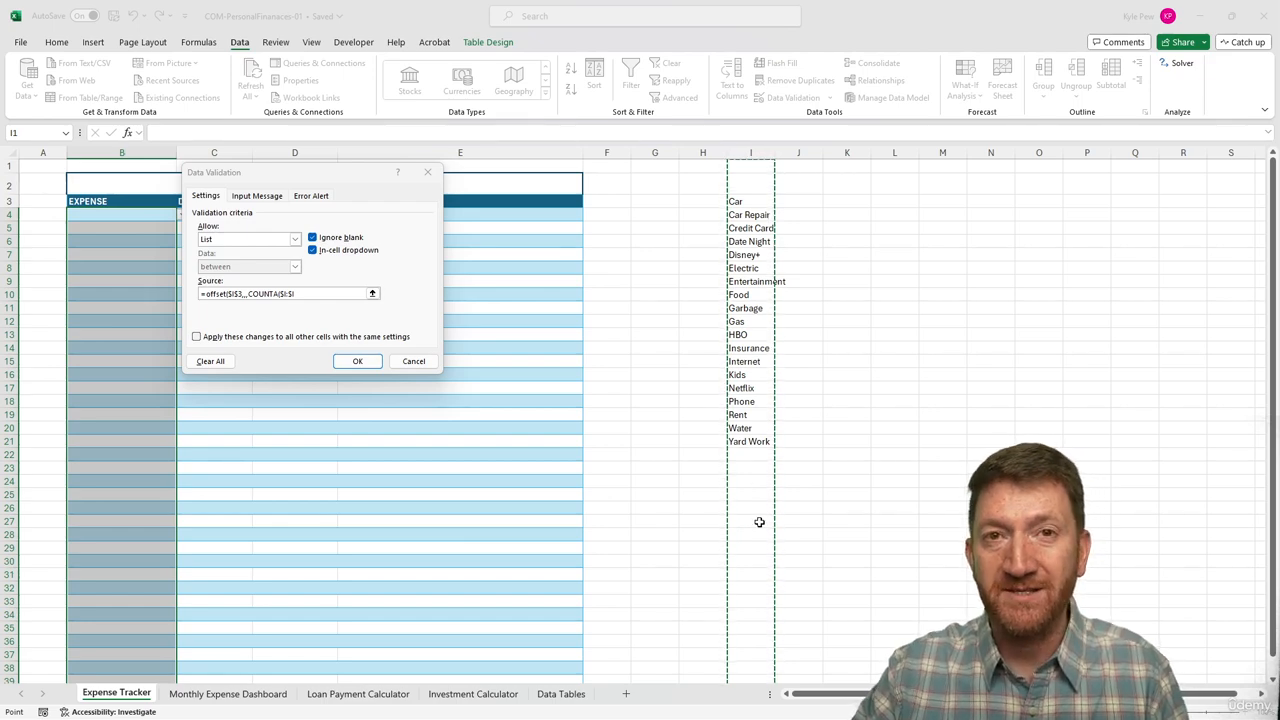
type(")")
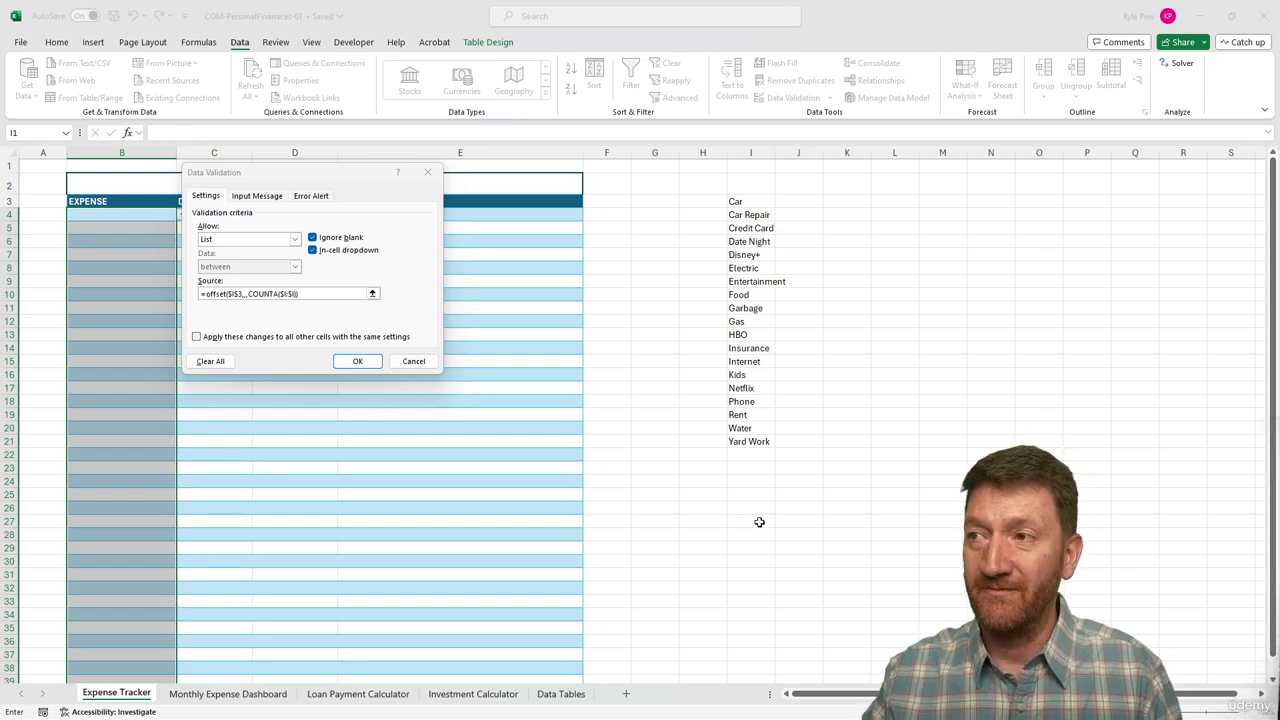
left_click(357, 361)
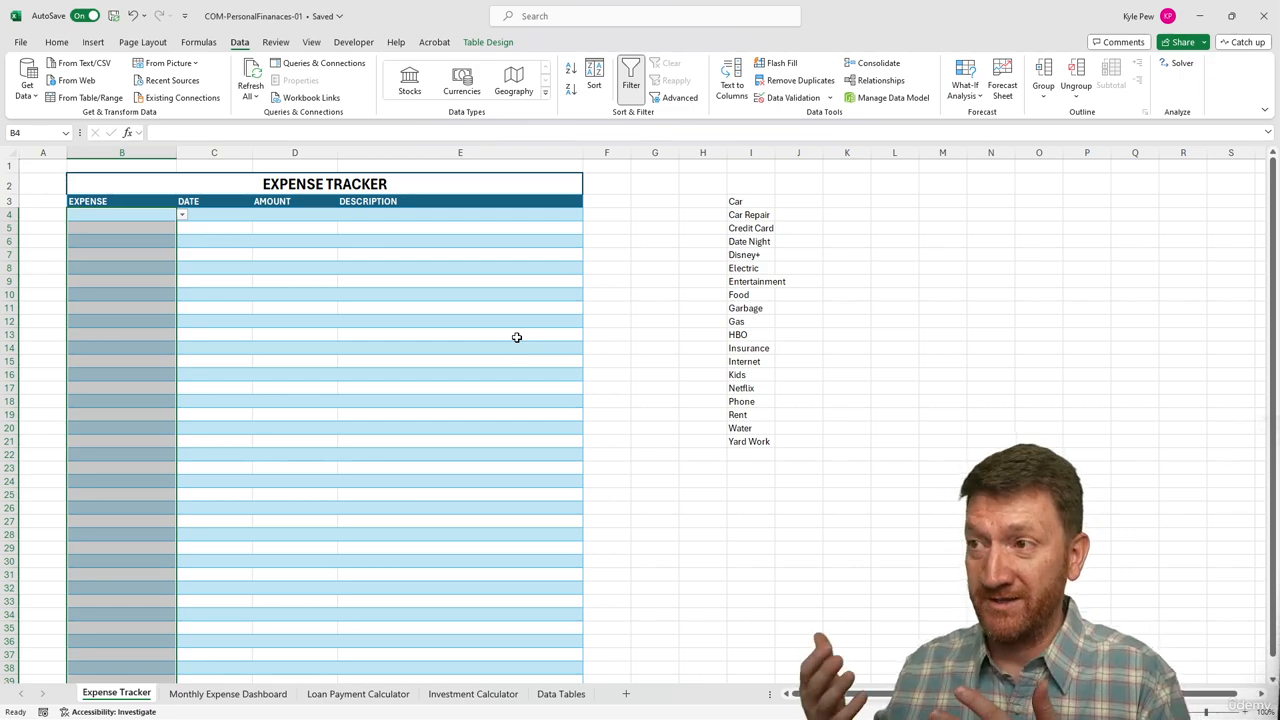
left_click(182, 216)
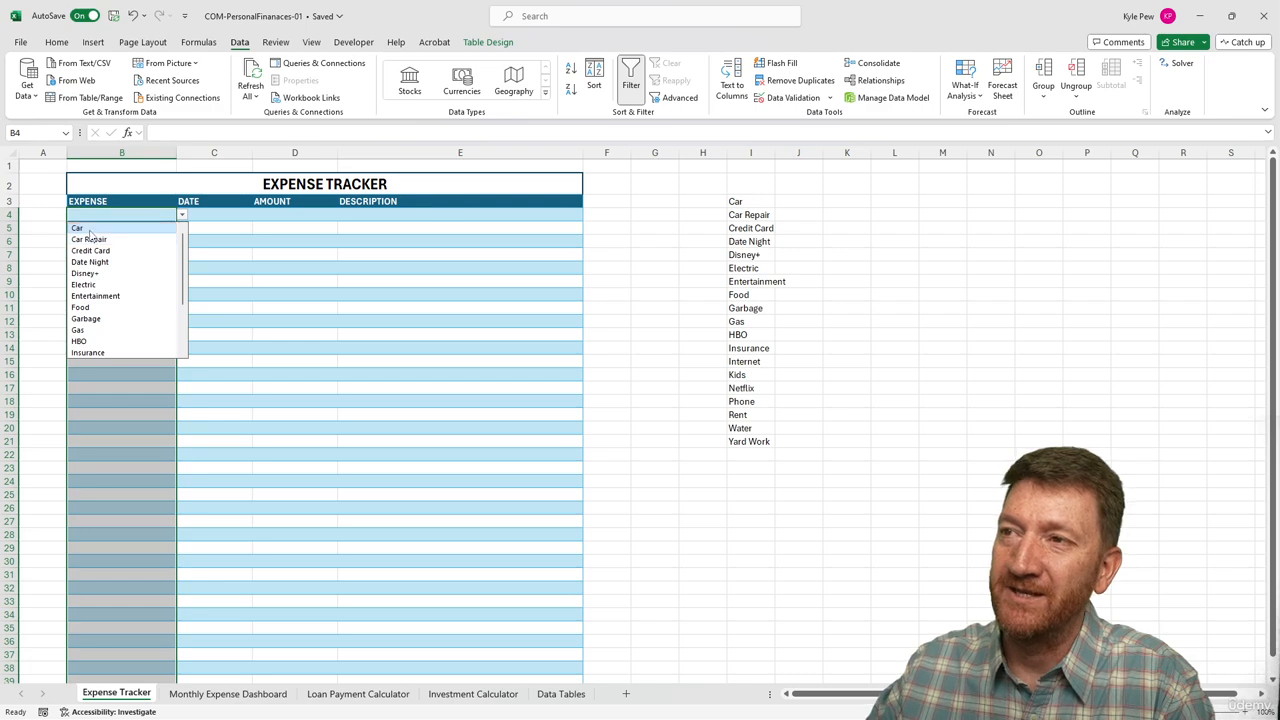
scroll(113, 305, "down", 3)
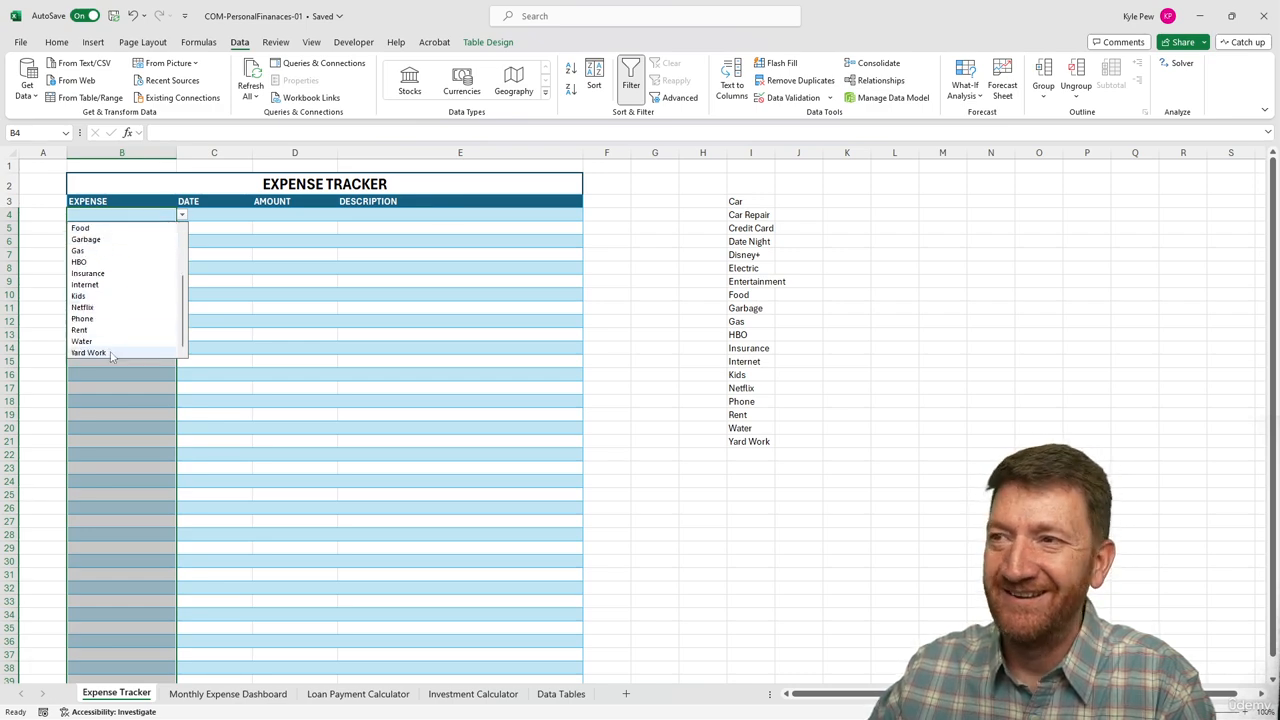
Step: Add Health Insurance in B24 of the Bills table on the Monthly Expense Dashboard sheet and auto-fit column B to its contents
left_click(228, 693)
left_click(92, 439)
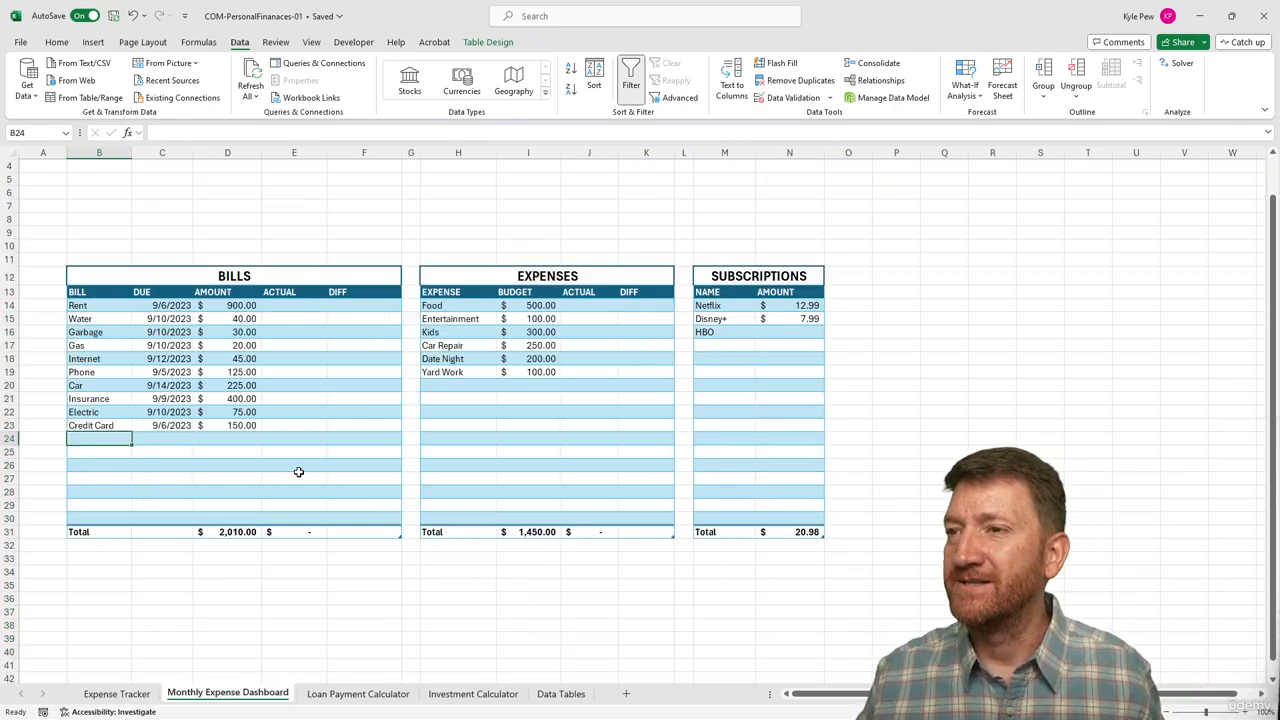
type("H")
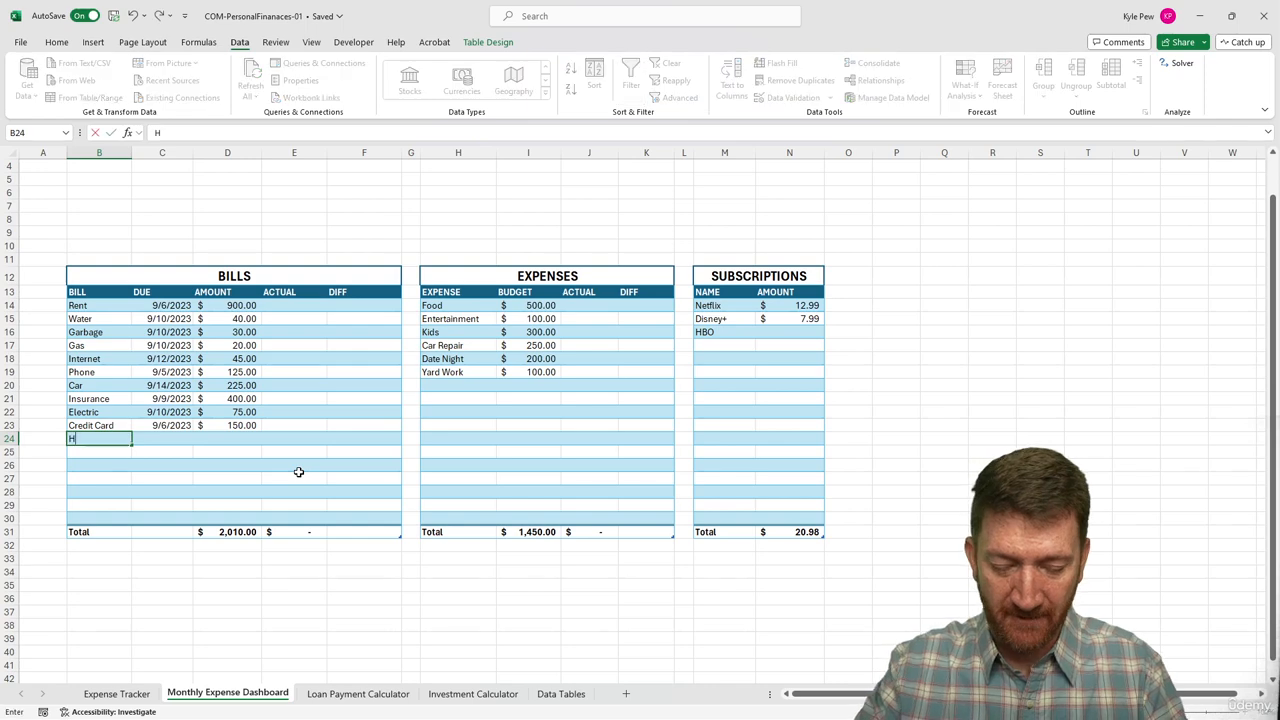
type("ealth")
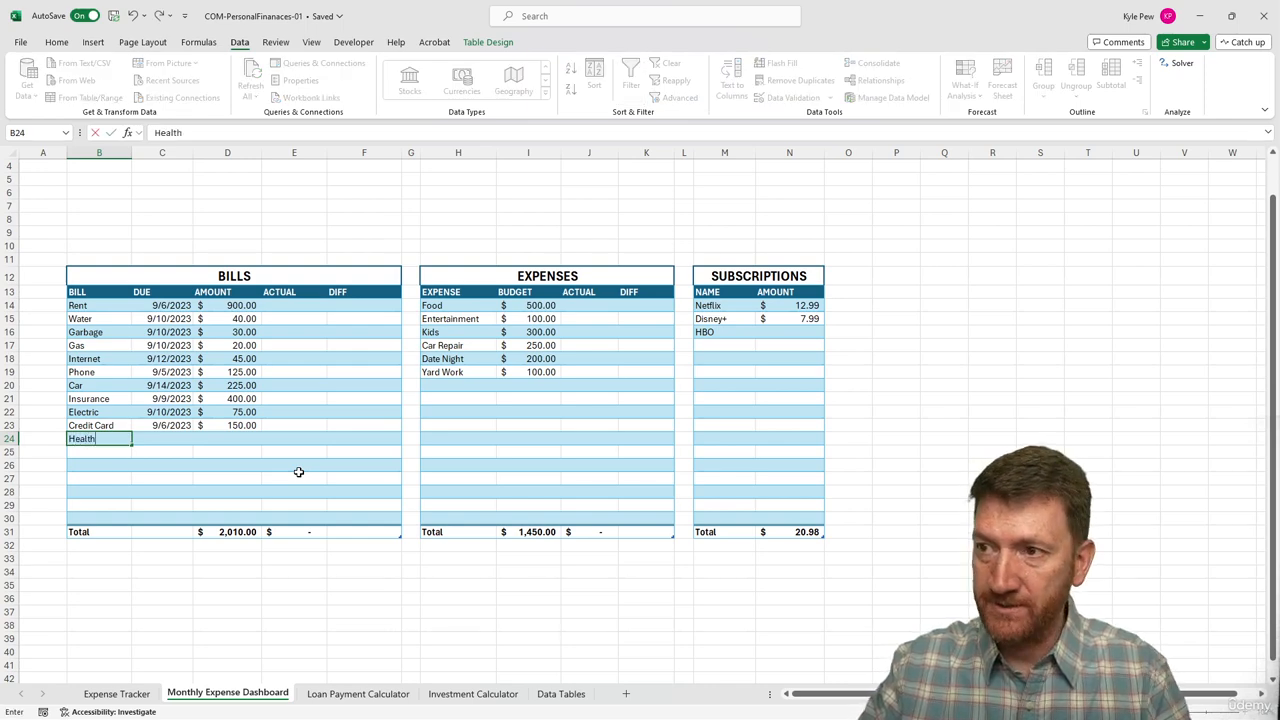
type(" Insuranc")
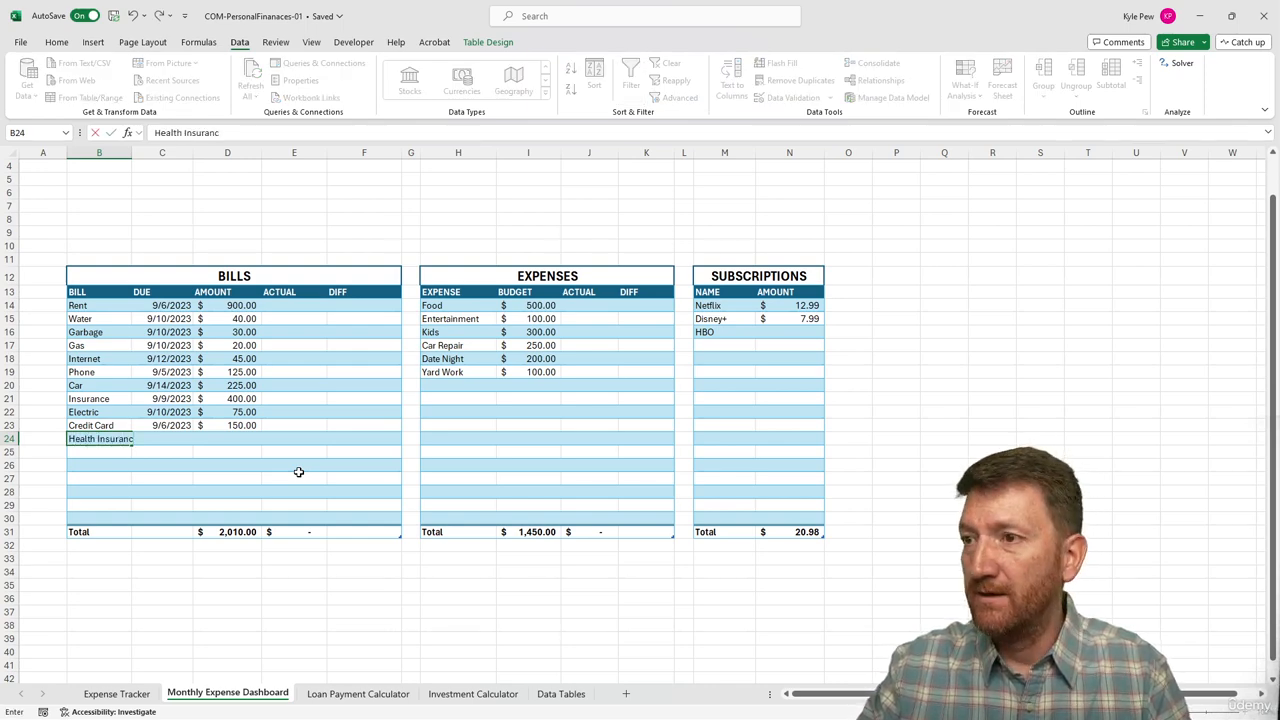
type("e")
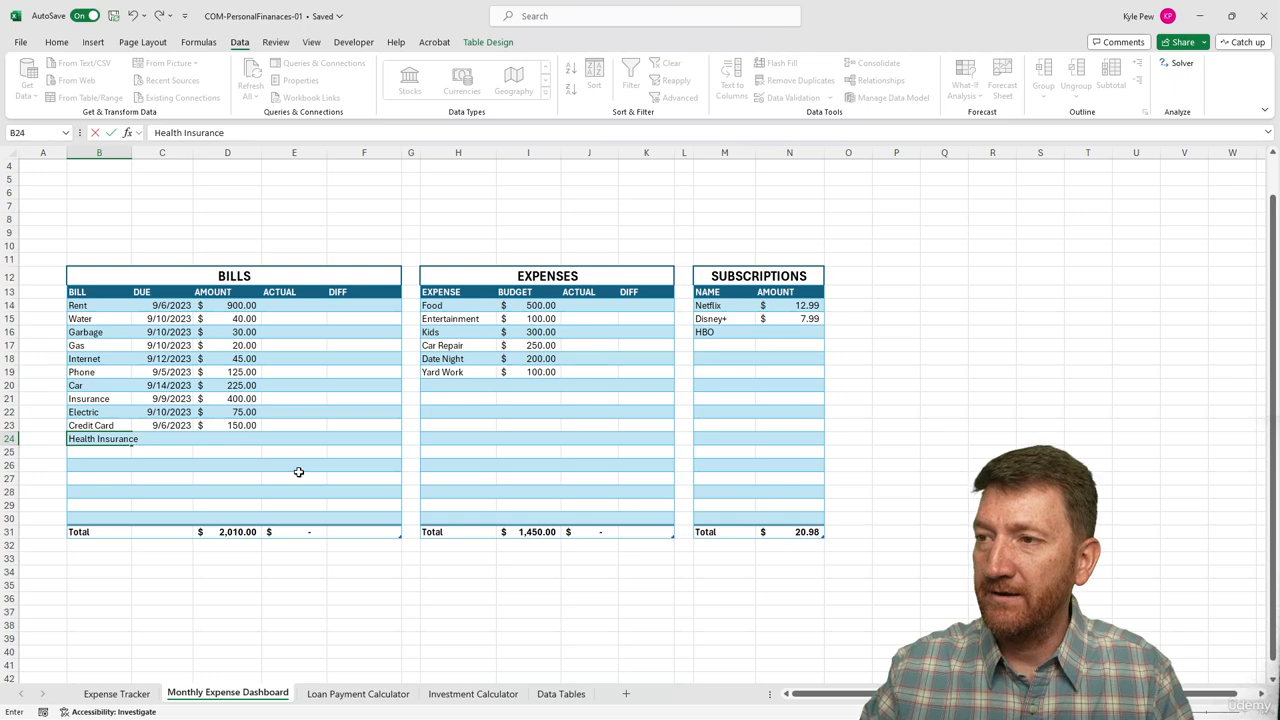
key("Return")
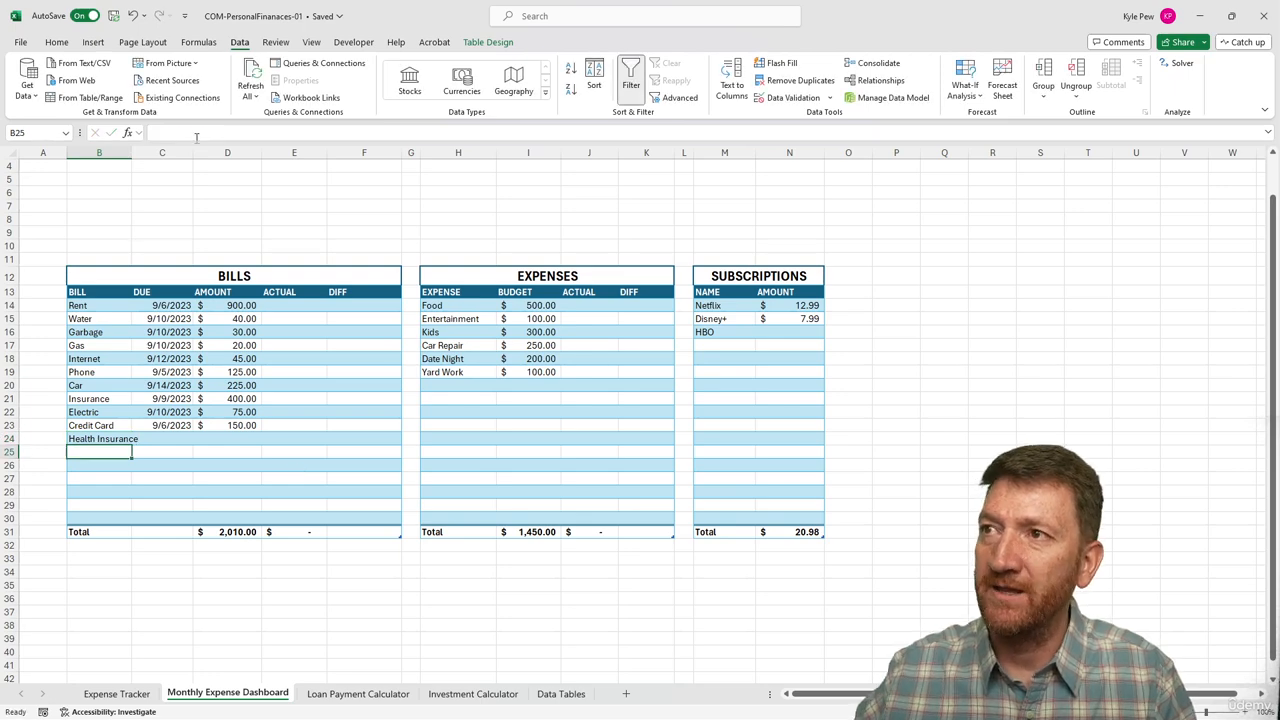
double_click(131, 152)
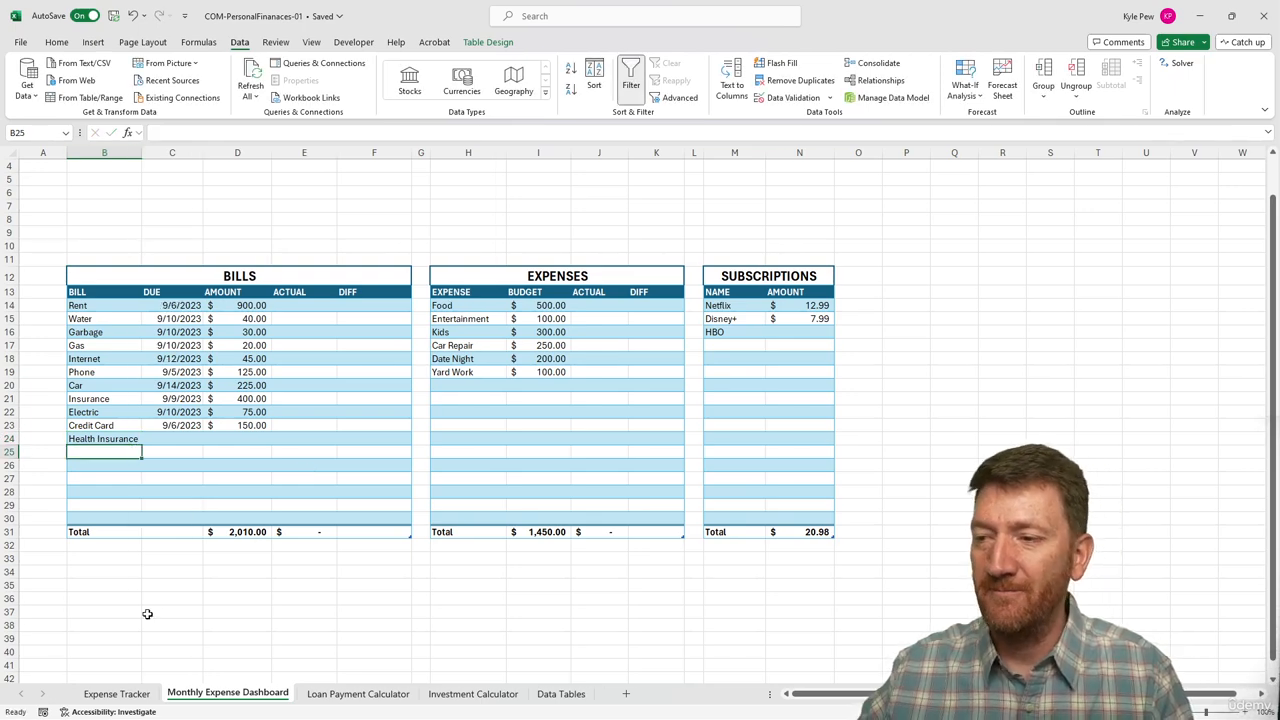
Step: Check the B4 dropdown on the Expense Tracker sheet through its last entry, and open the data validation settings of the Expense cells
left_click(130, 697)
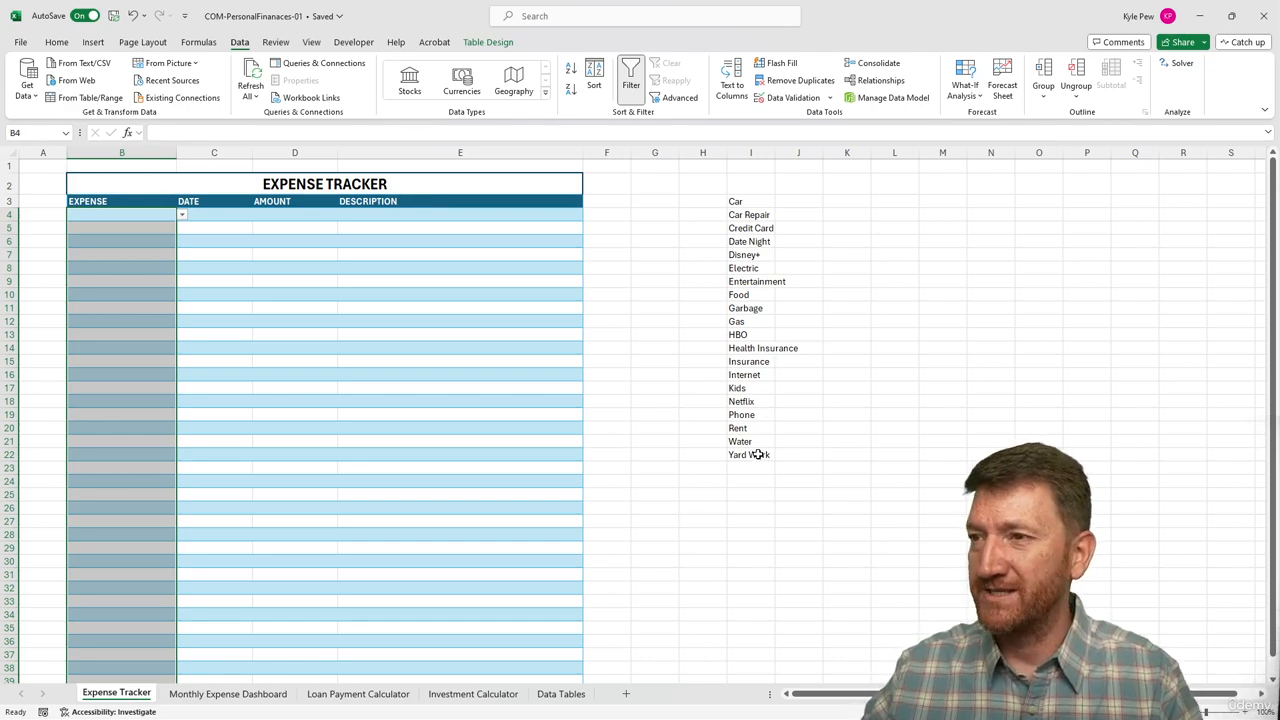
left_click(182, 216)
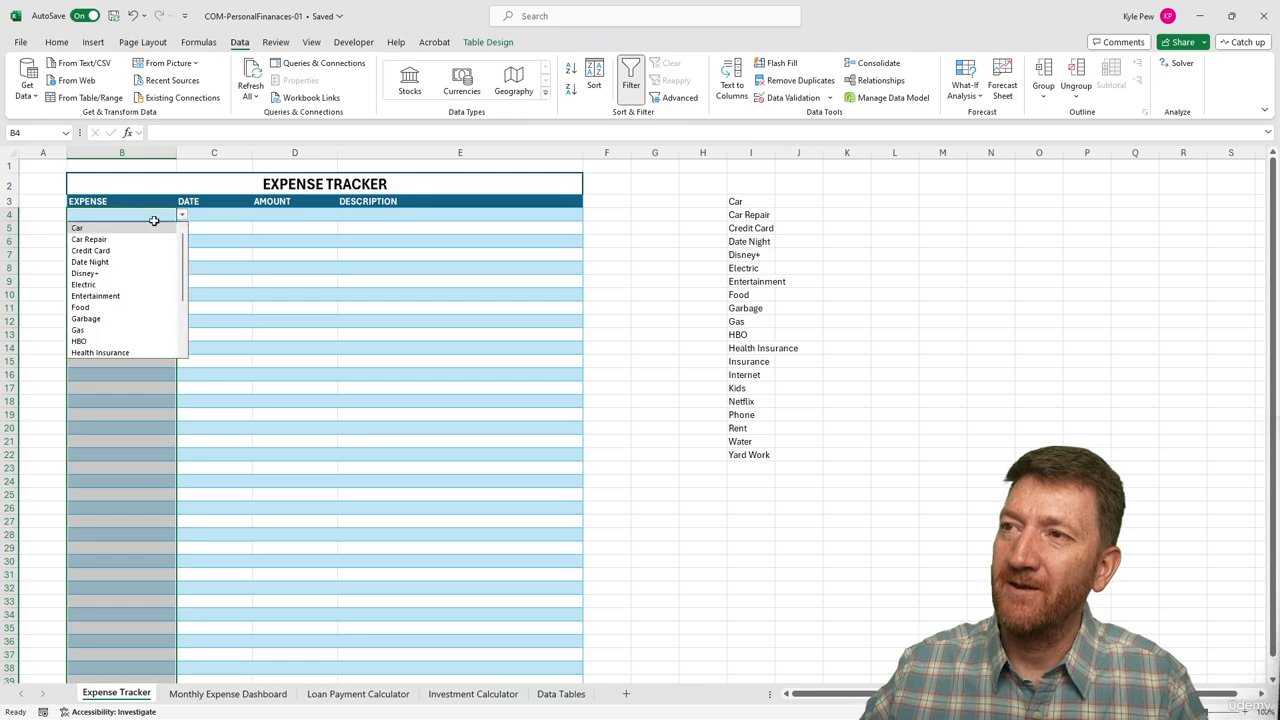
scroll(111, 323, "down", 3)
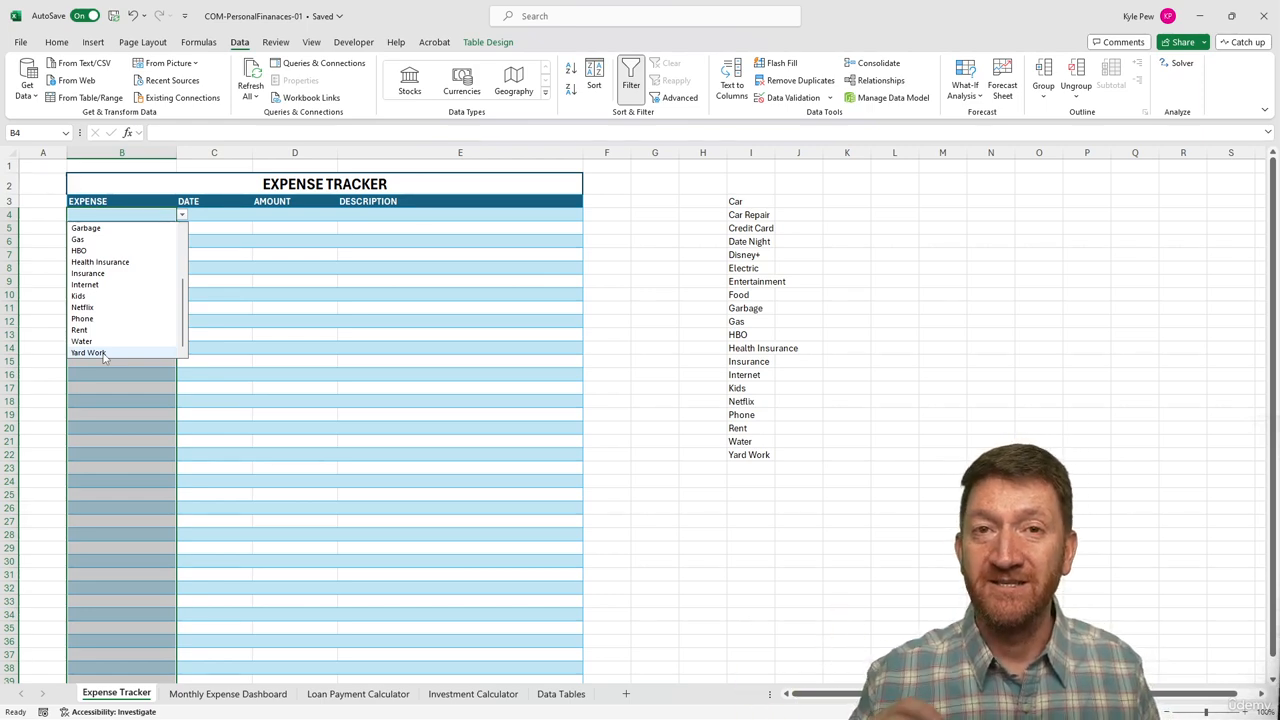
left_click(786, 98)
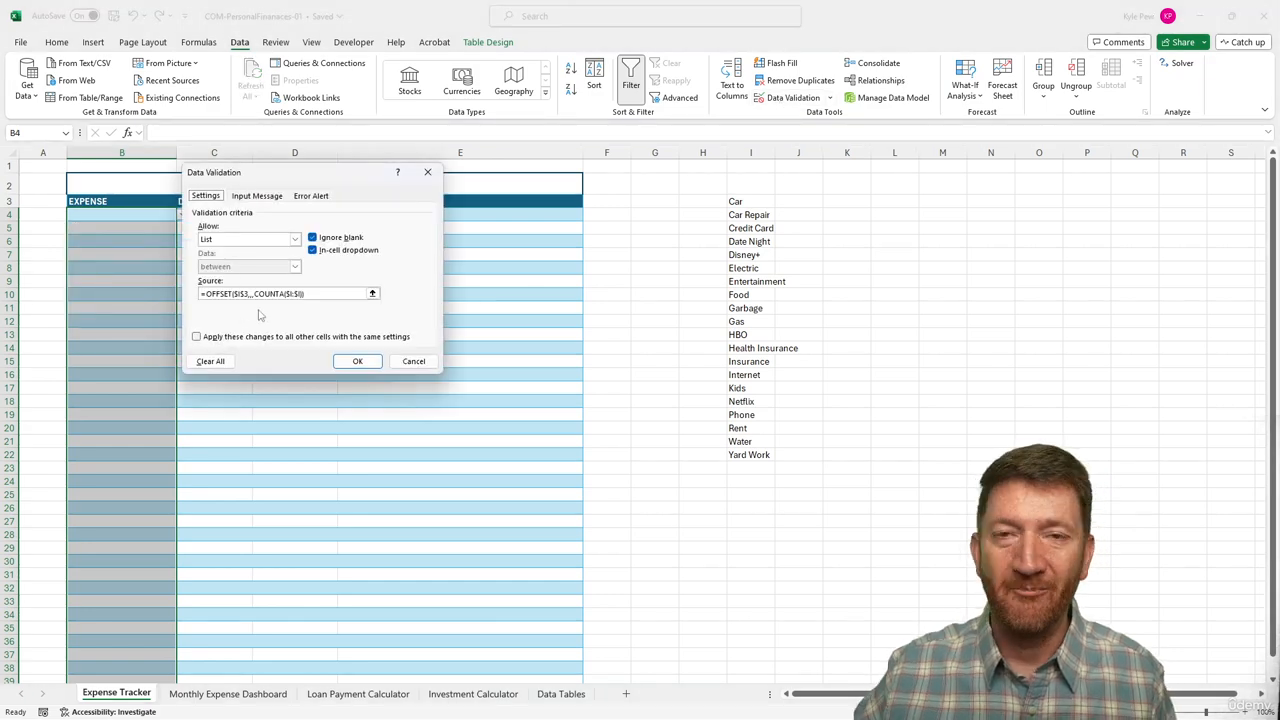